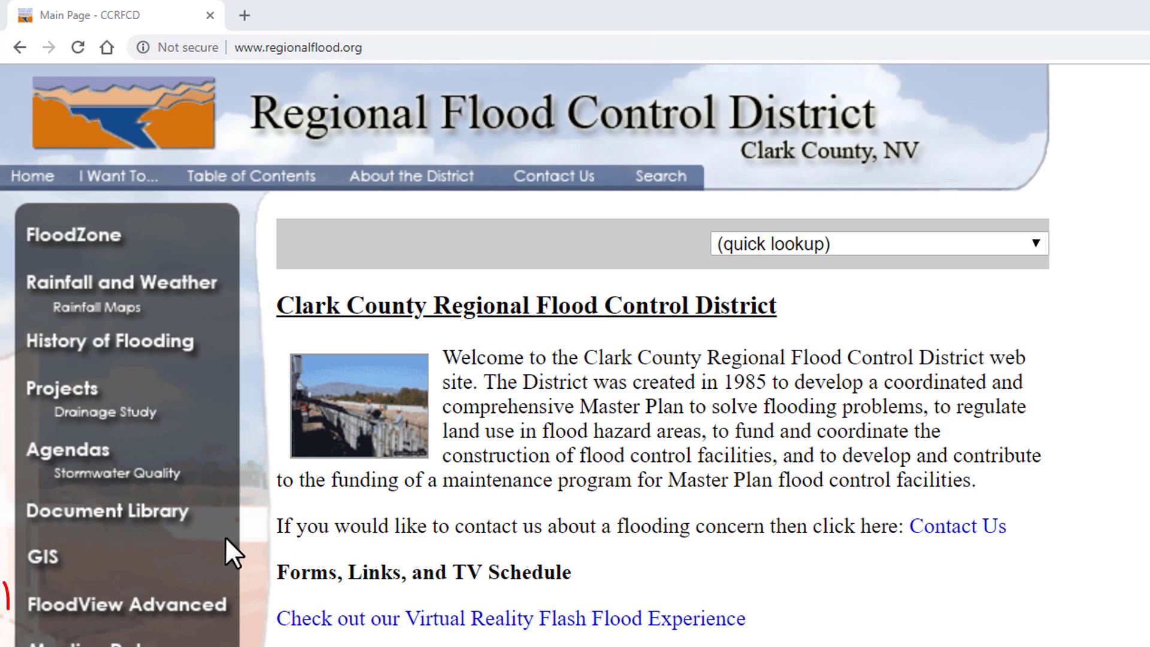
Open the FloodView Advanced interactive map from the Regional Flood Control District website.
left_click(192, 608)
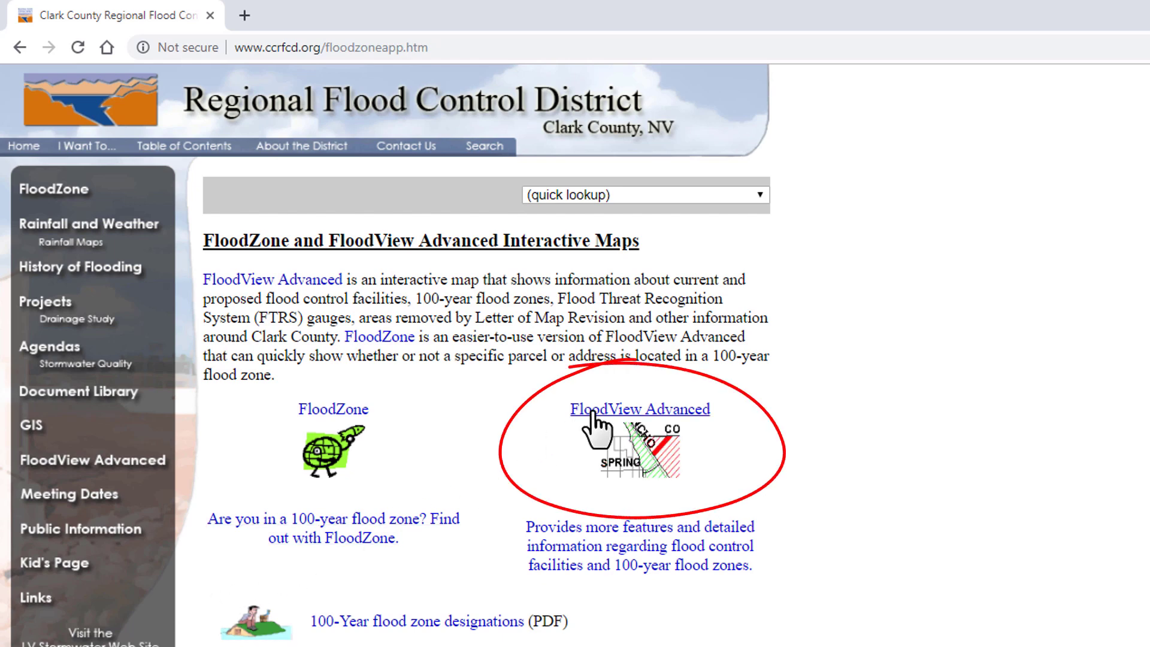
left_click(627, 447)
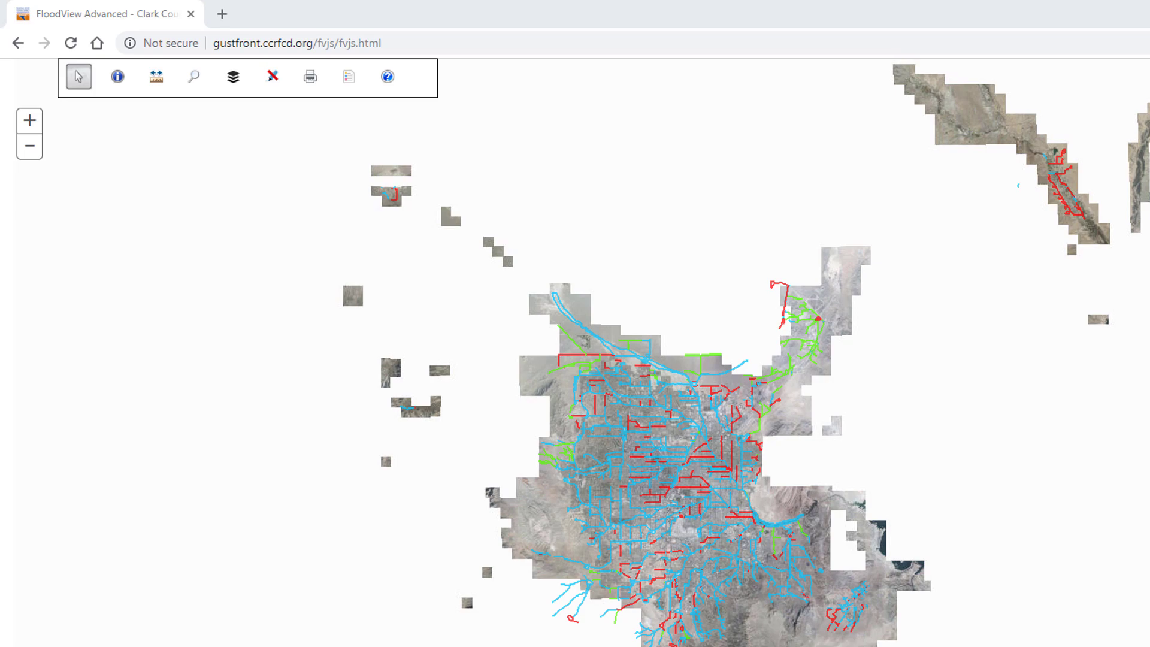
Zoom the map in and out to look more closely at the central Las Vegas area.
left_click(26, 127)
left_click(27, 127)
left_click(27, 127)
left_click(29, 147)
left_click(30, 147)
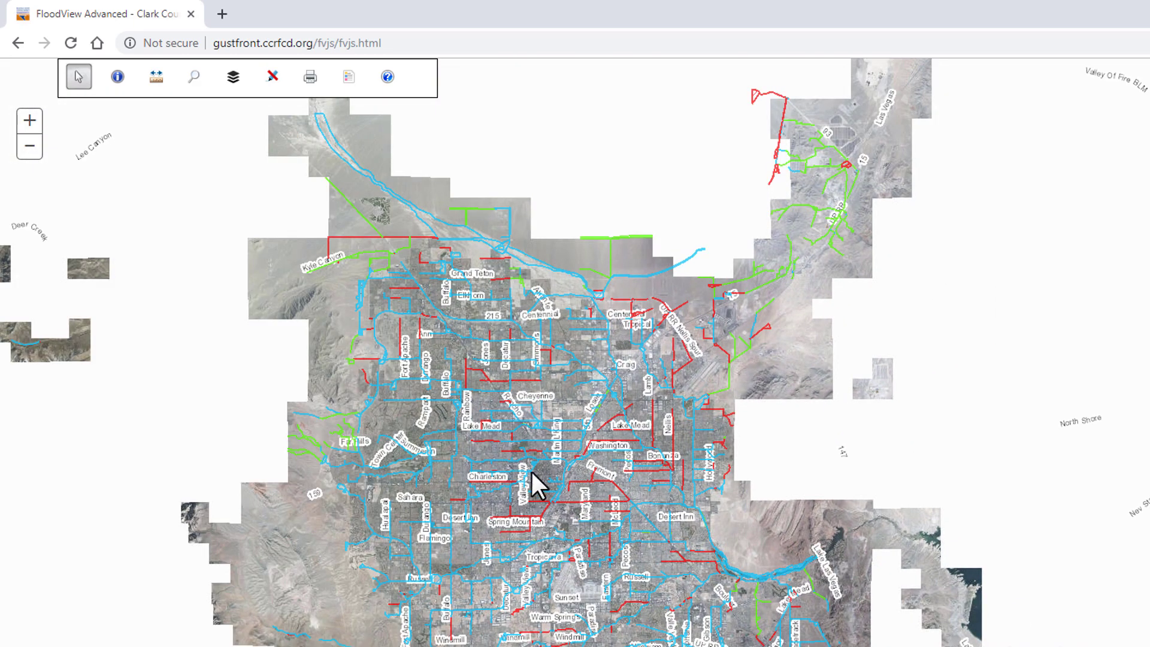
scroll(560, 481, "up", 2)
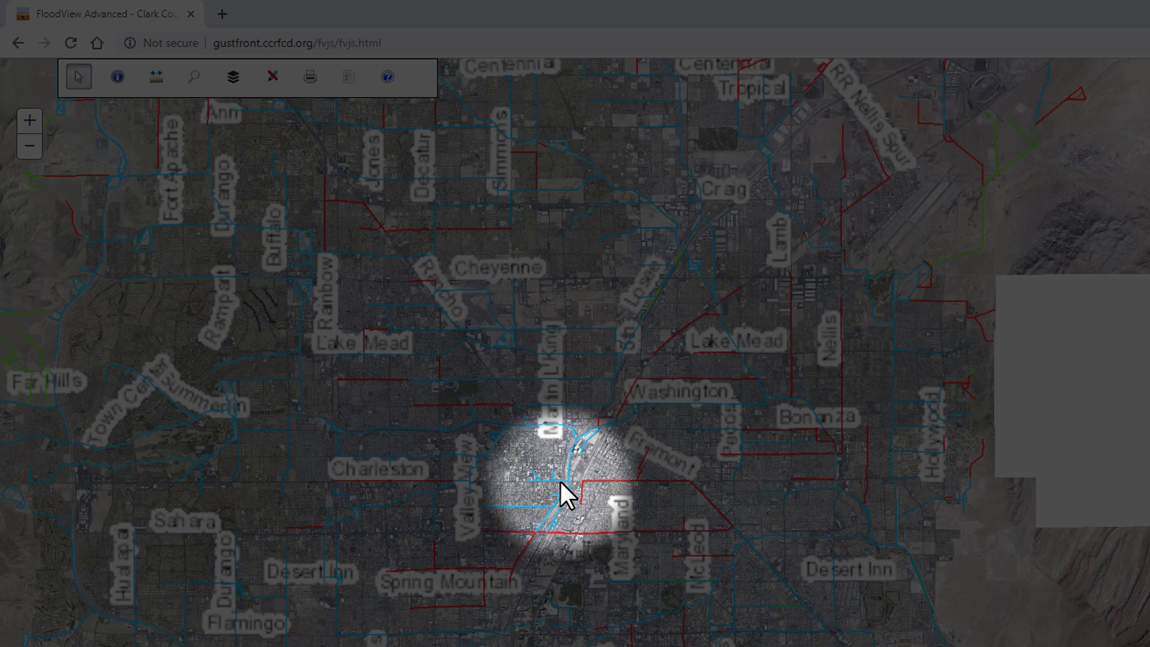
scroll(561, 481, "up", 2)
scroll(561, 481, "down", 2)
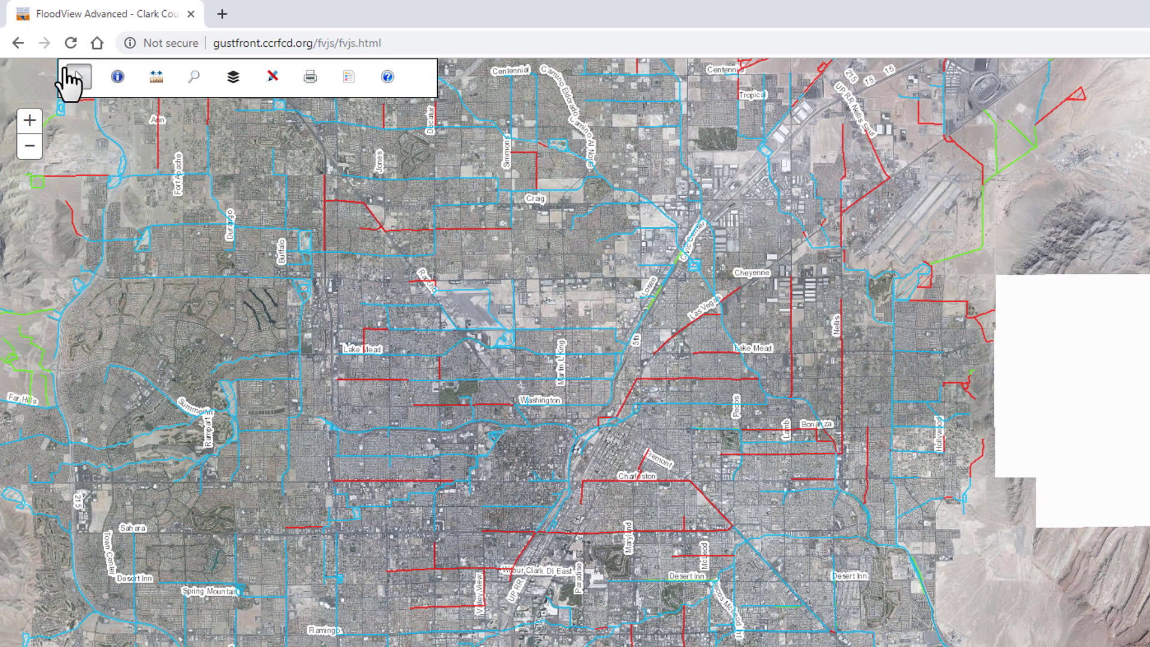
Use the Pan tool to move the map around the Las Vegas valley.
left_click(75, 76)
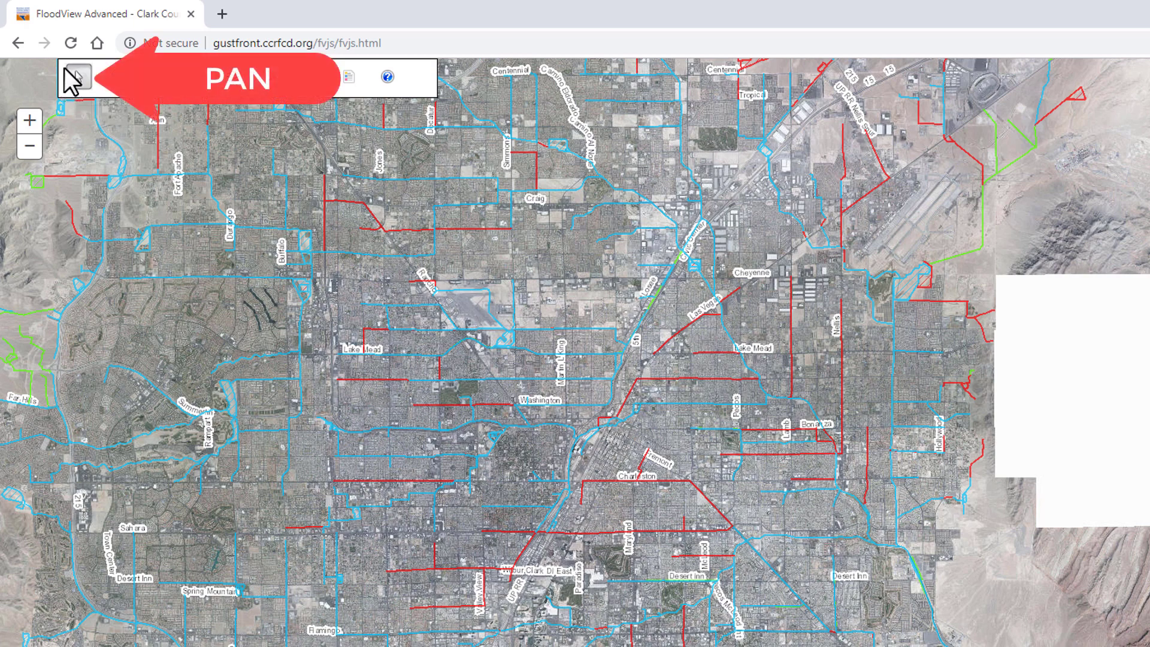
left_click_drag(184, 303, 403, 405)
mouse_move(782, 359)
left_mouse_down()
mouse_move(529, 413)
mouse_move(562, 391)
left_mouse_up()
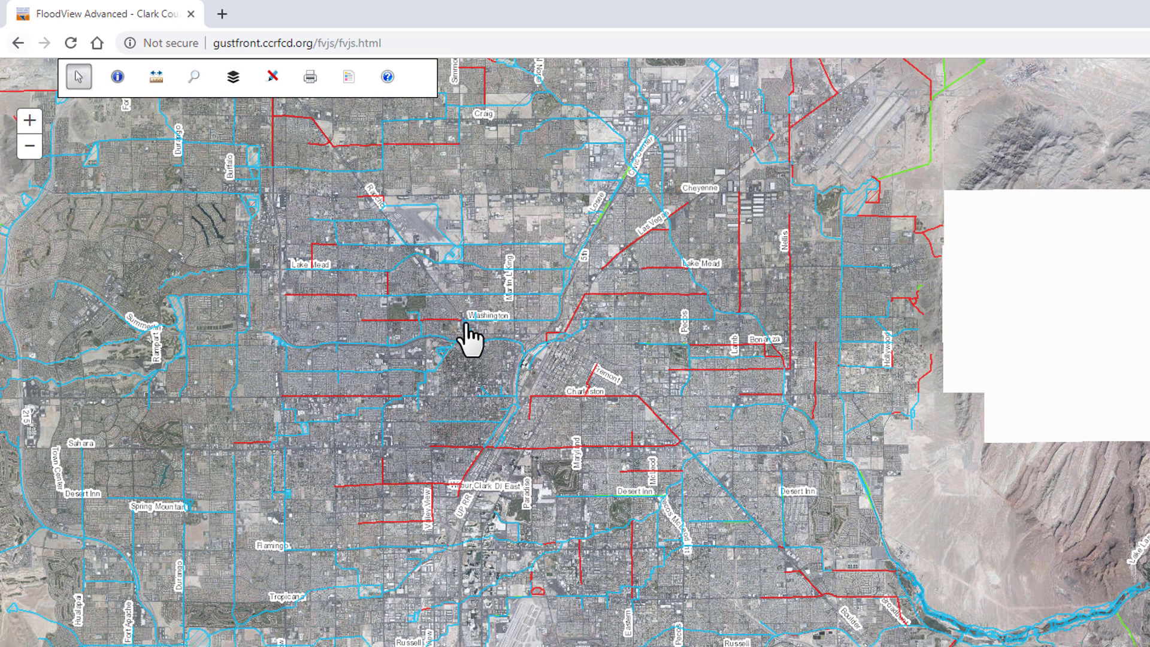
Identify the channel in the map's northwest on the Facilities layer, review its attributes and close the feature results.
left_click(119, 77)
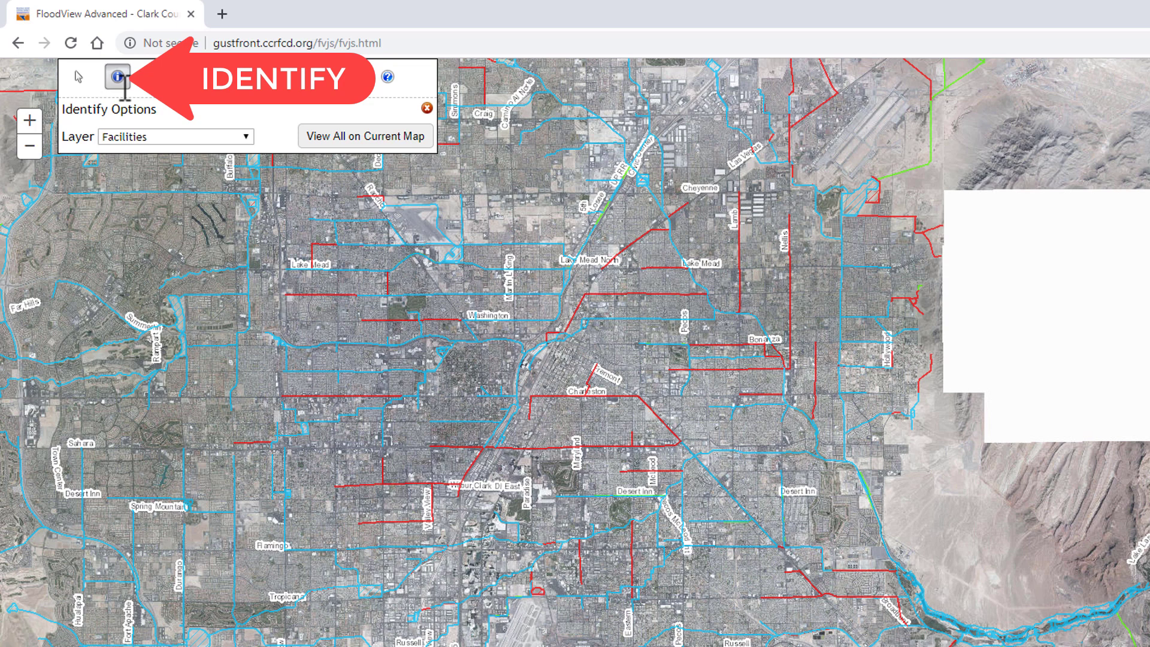
left_click(202, 141)
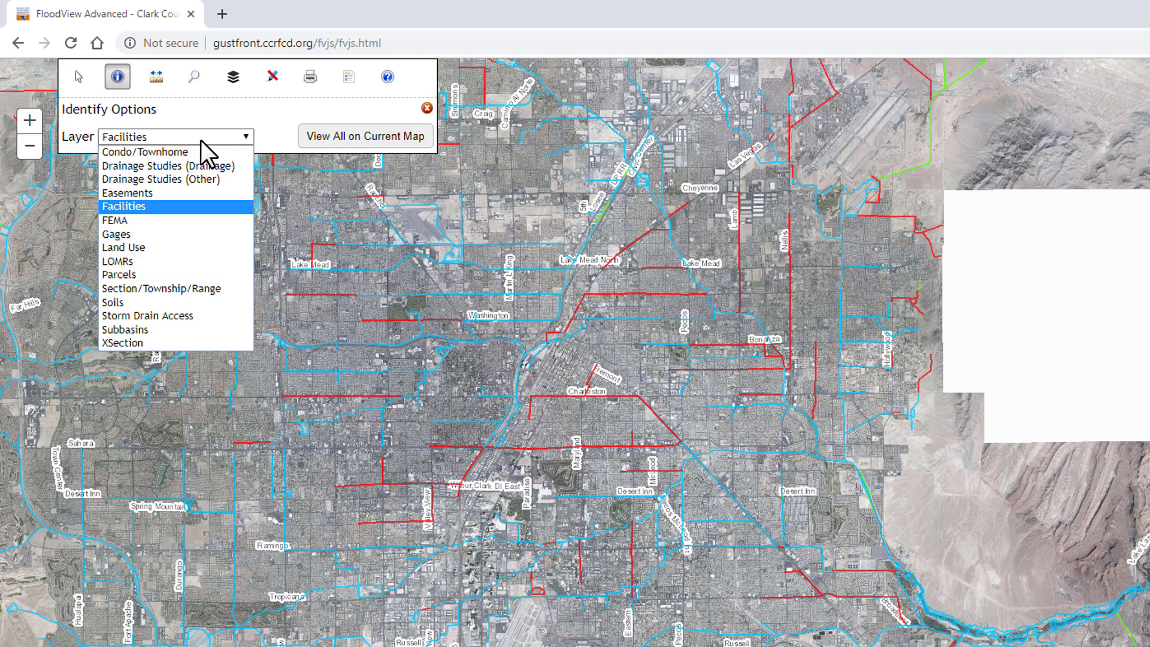
left_click(147, 206)
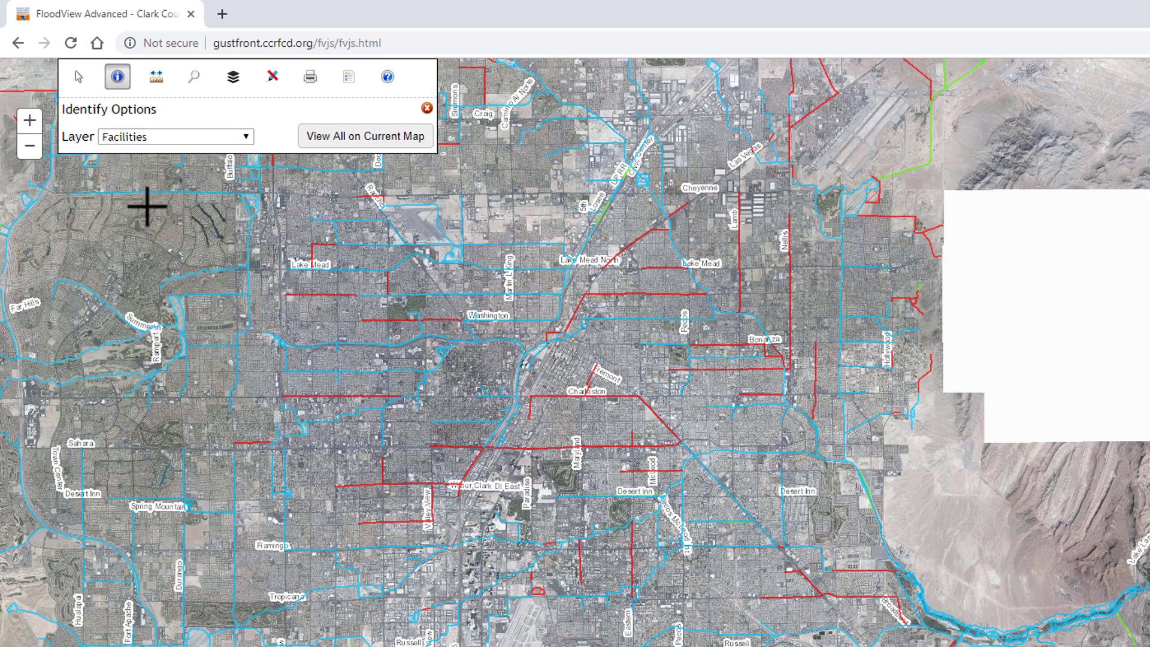
left_click(159, 193)
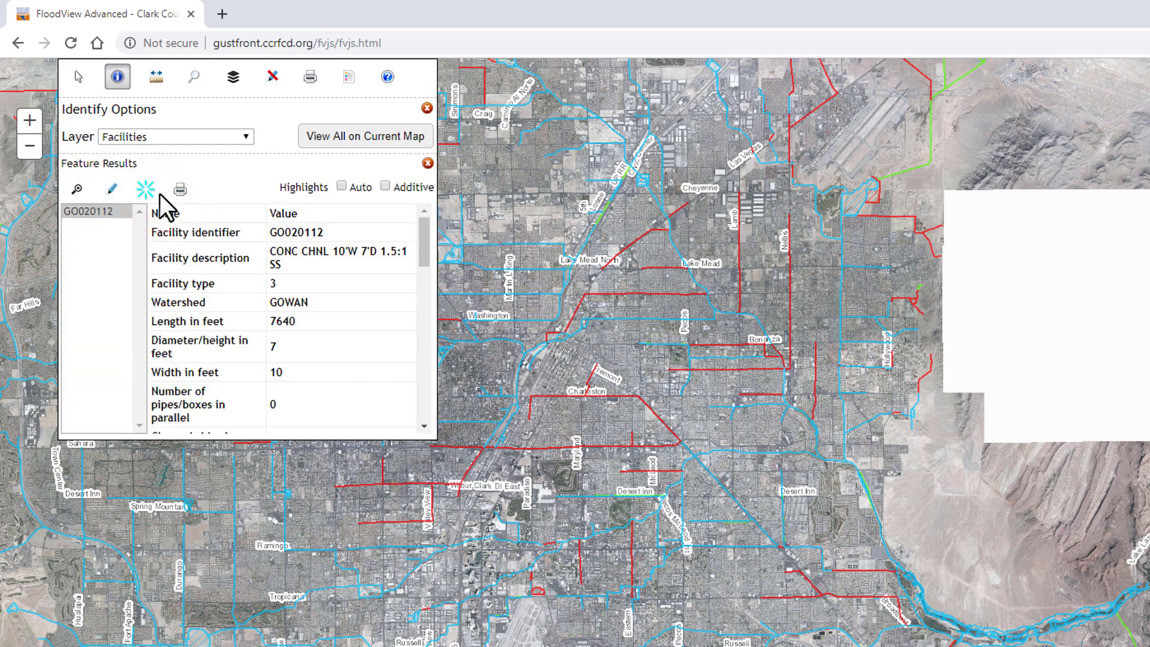
mouse_move(424, 239)
left_mouse_down()
mouse_move(414, 304)
mouse_move(419, 232)
left_mouse_up()
left_click(245, 136)
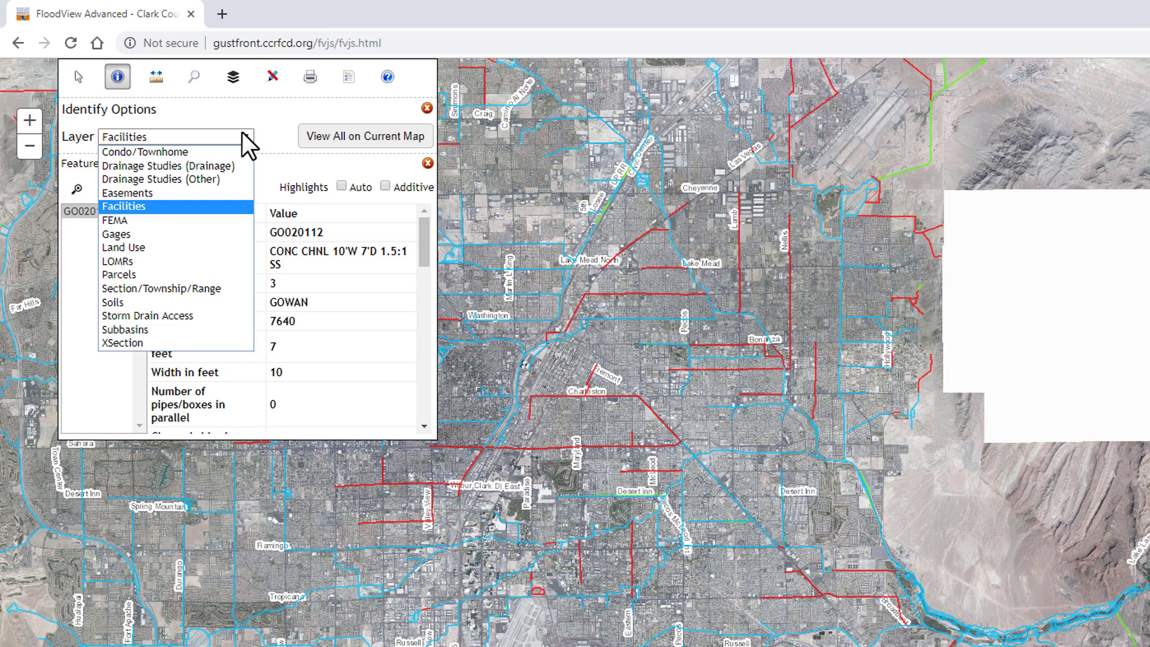
left_click(146, 206)
left_click(428, 163)
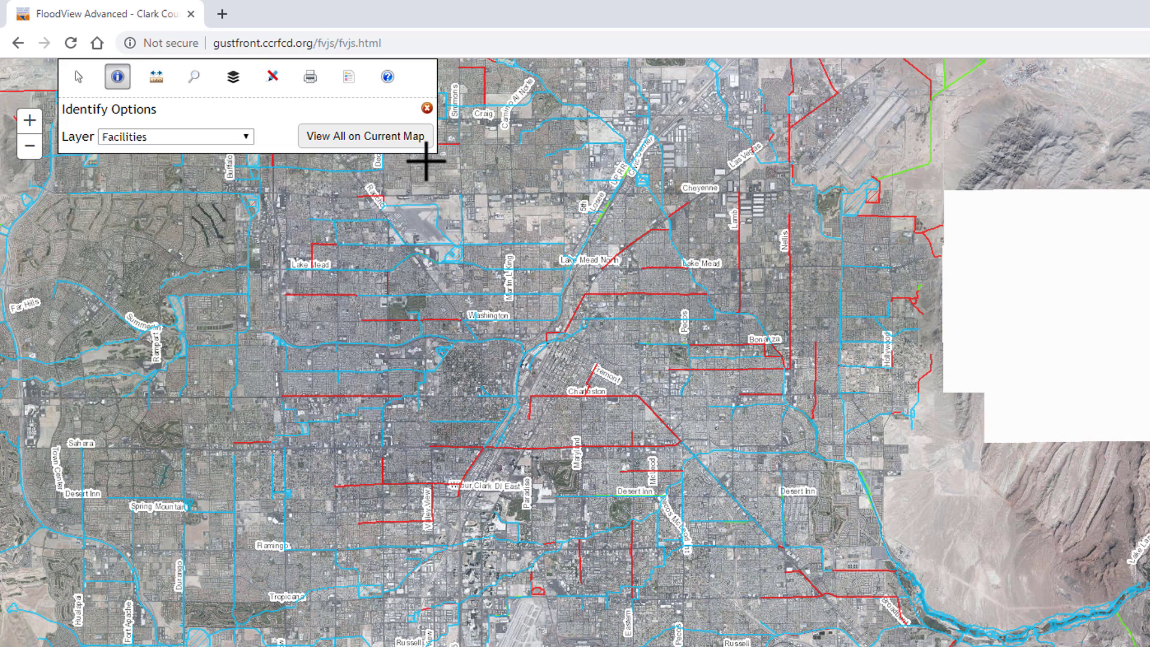
Measure in square feet the area of the rectangular block between Decatur and Valley View, down to the channel.
left_click(151, 82)
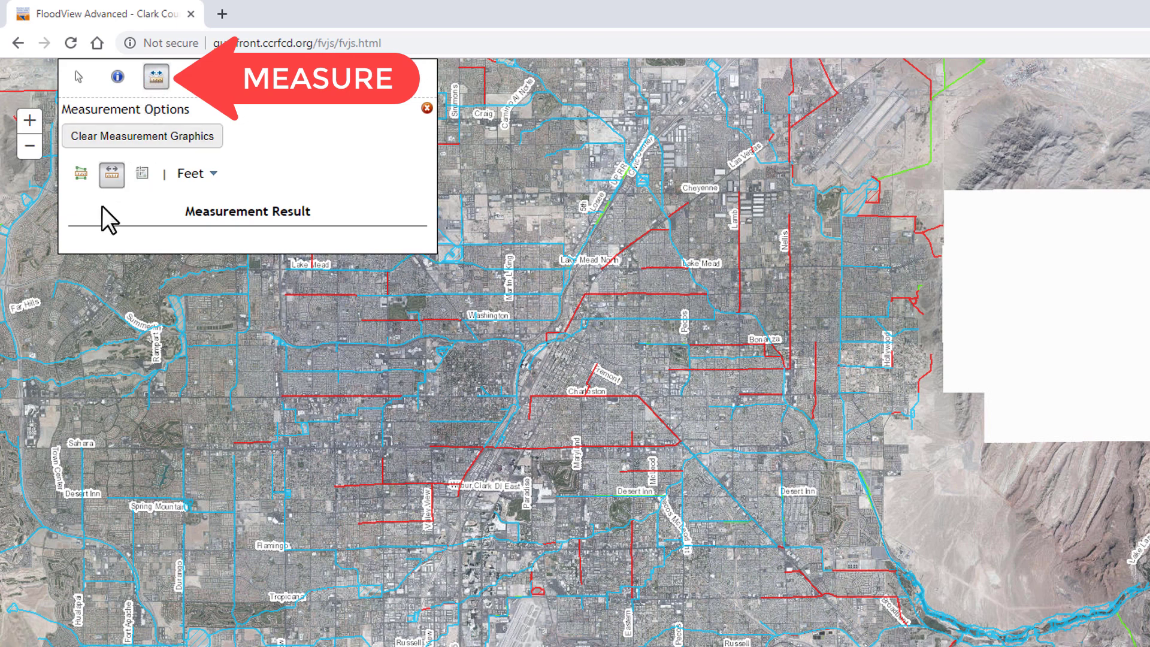
left_click(80, 174)
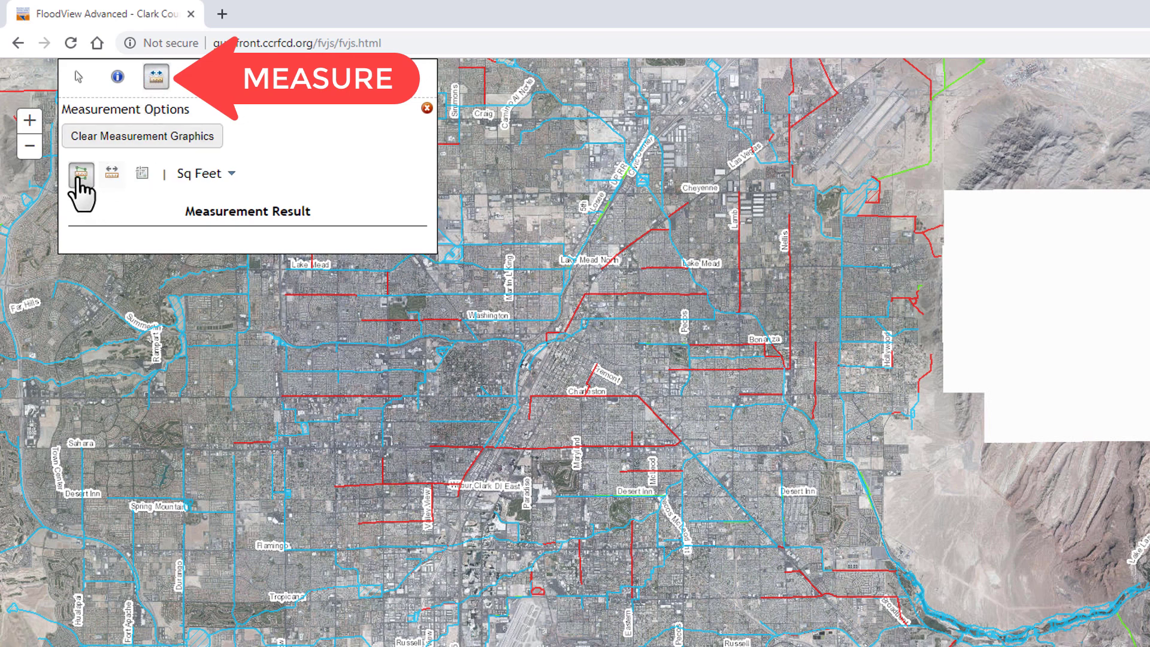
left_click(112, 175)
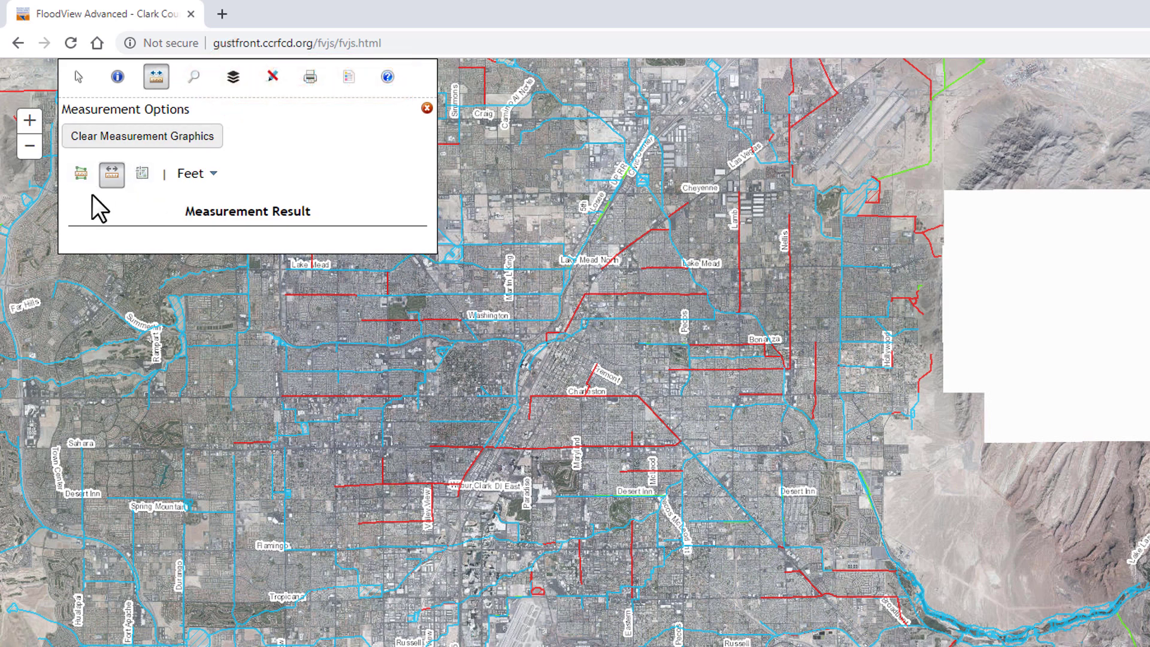
left_click(81, 175)
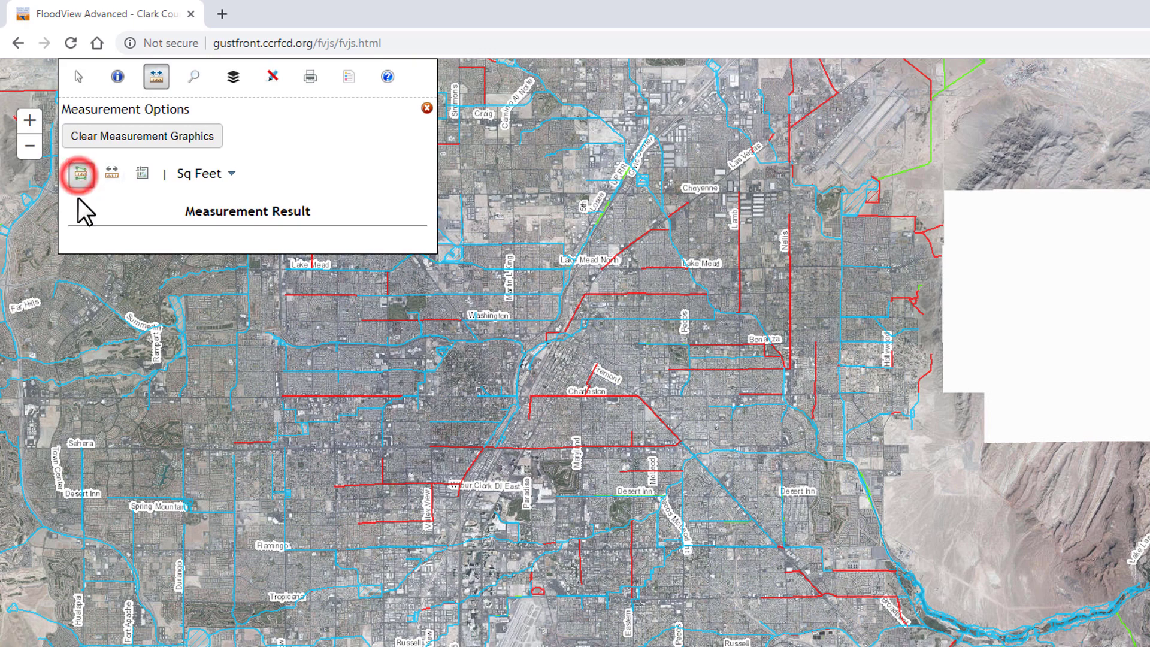
scroll(341, 353, "up", 3)
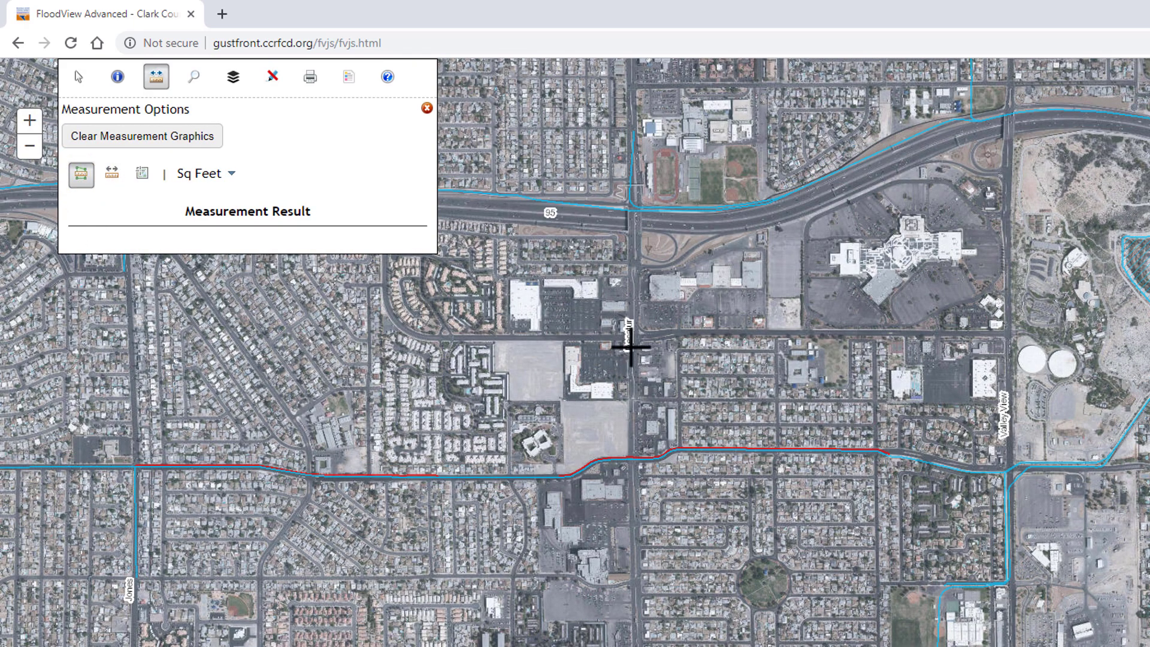
left_click(636, 335)
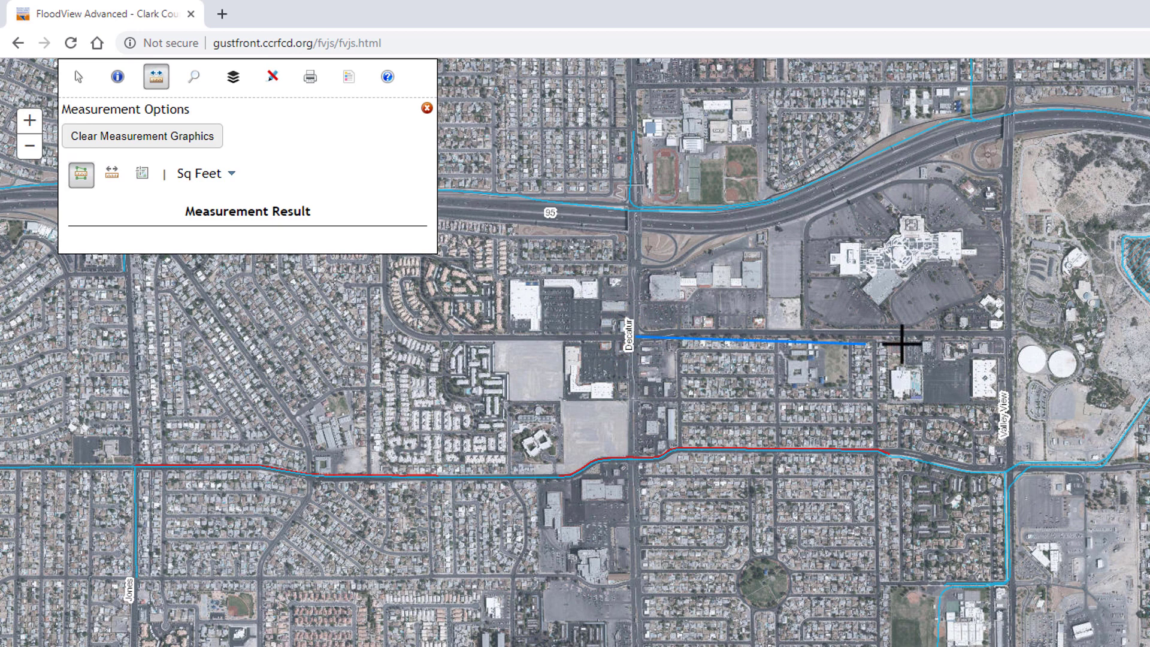
left_click(1009, 334)
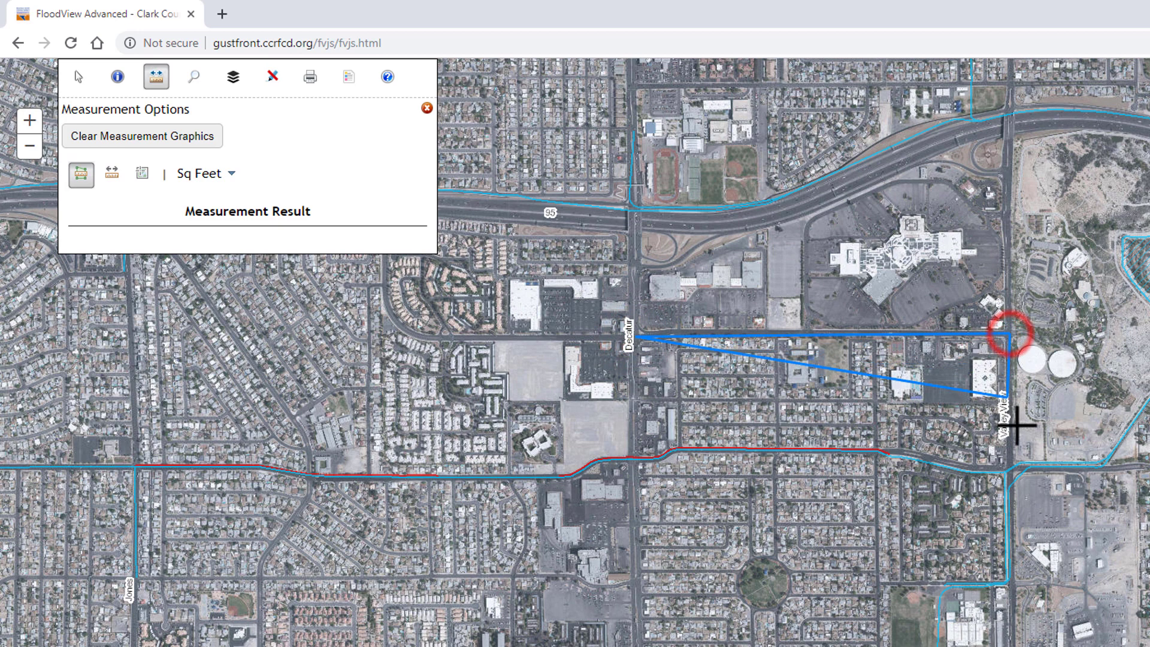
double_click(1010, 465)
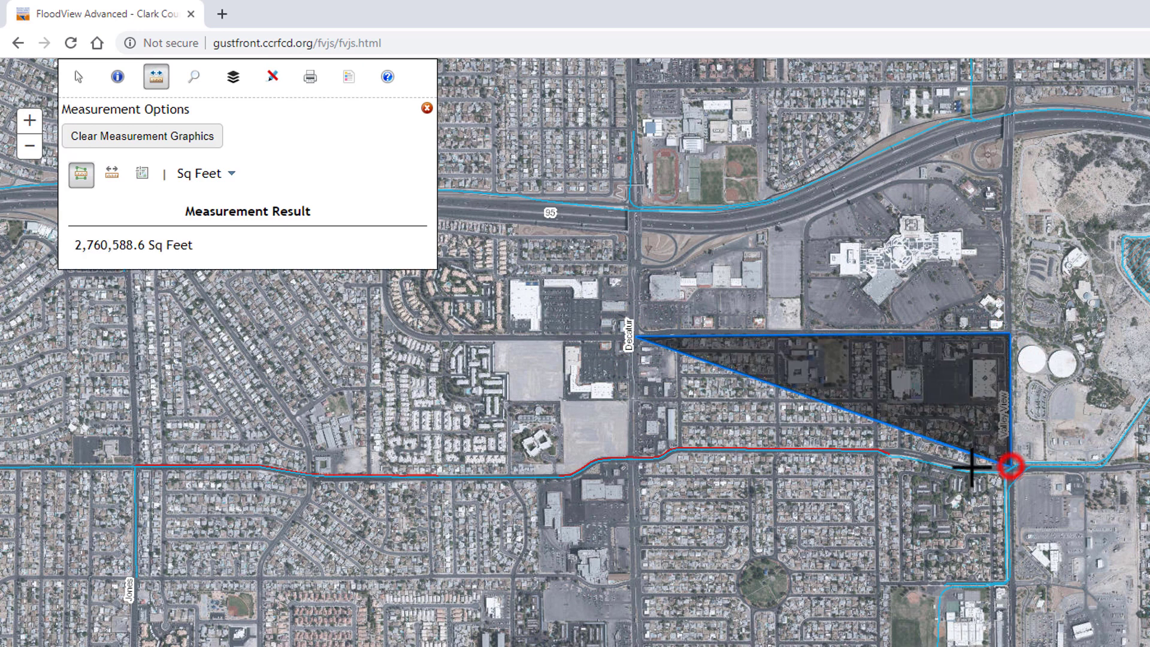
double_click(631, 455)
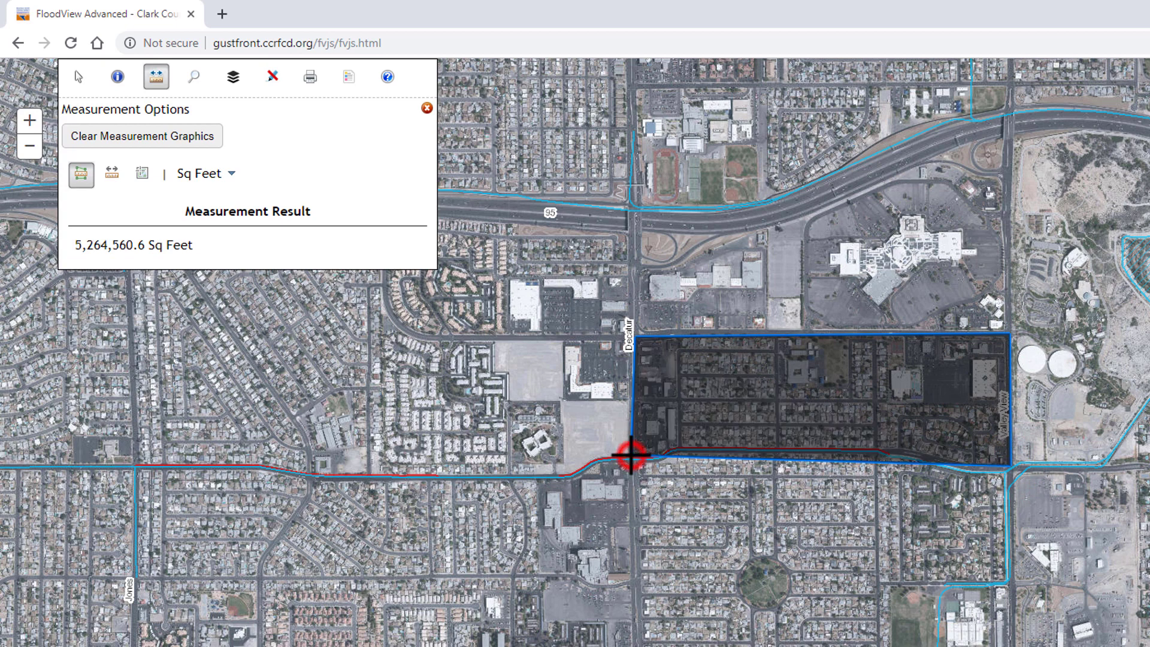
left_click(631, 409)
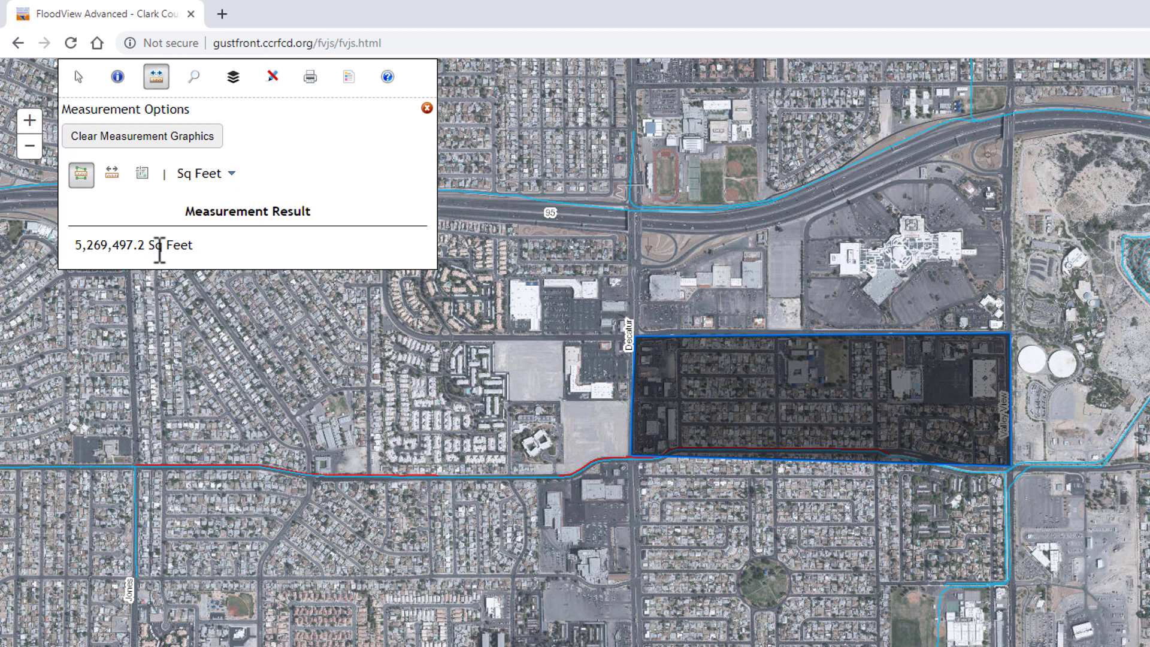
View the measured area in Acres, Sq Feet and Sq Miles, and close the measurement options.
left_click(231, 175)
left_click(210, 201)
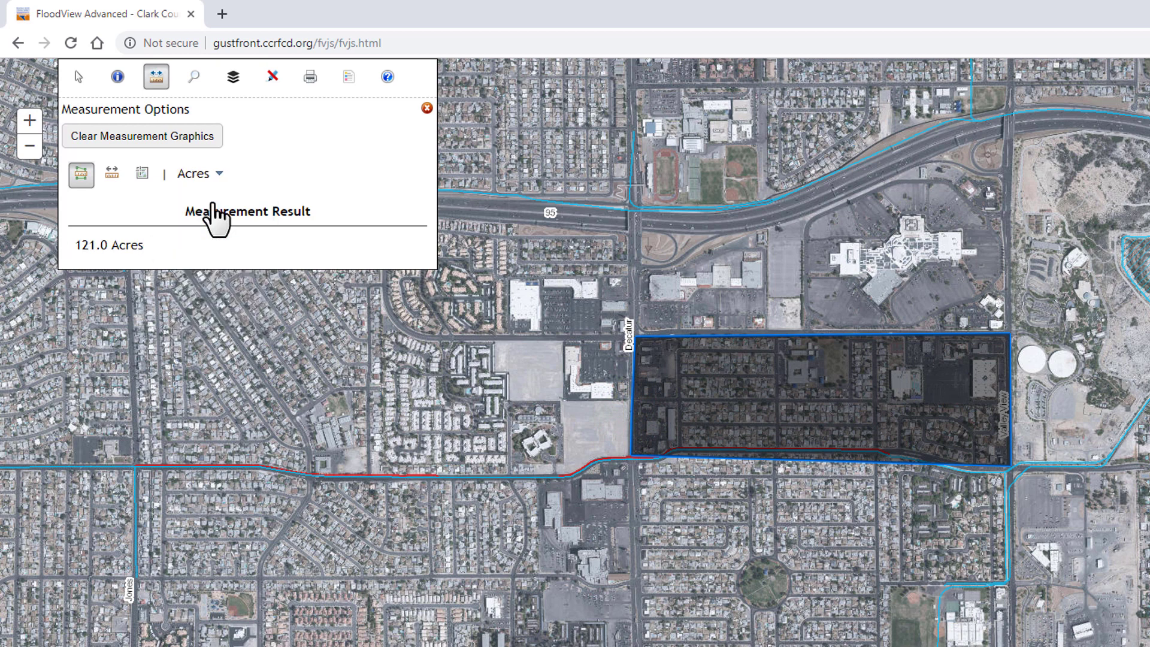
left_click(220, 174)
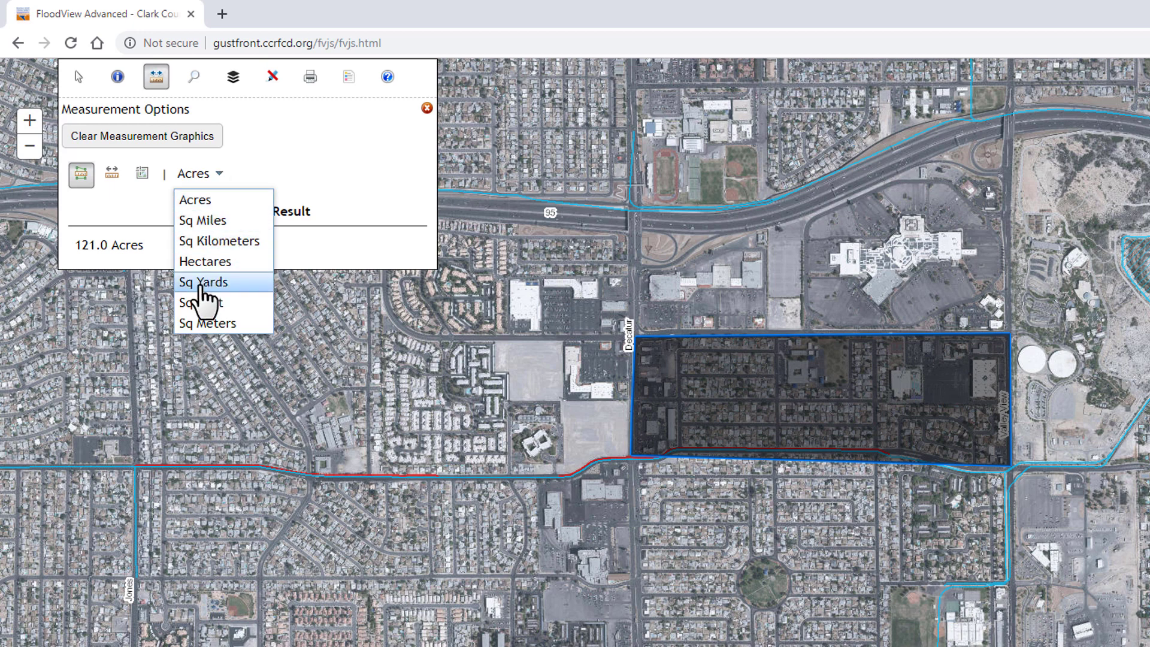
left_click(207, 302)
left_click(222, 182)
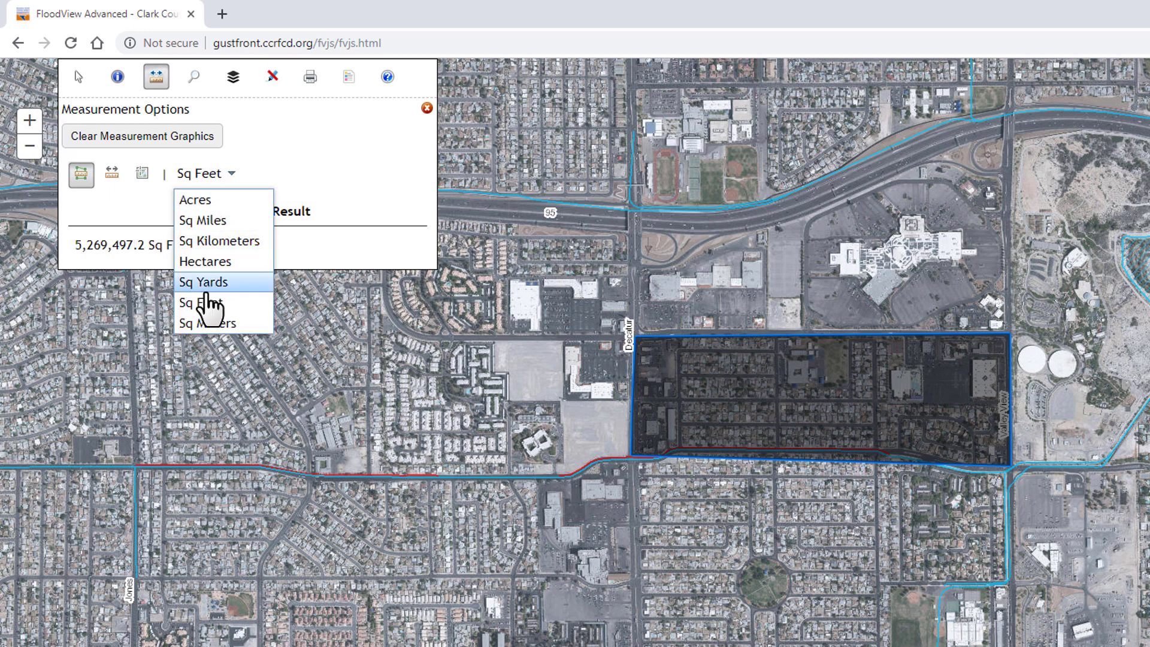
left_click(205, 221)
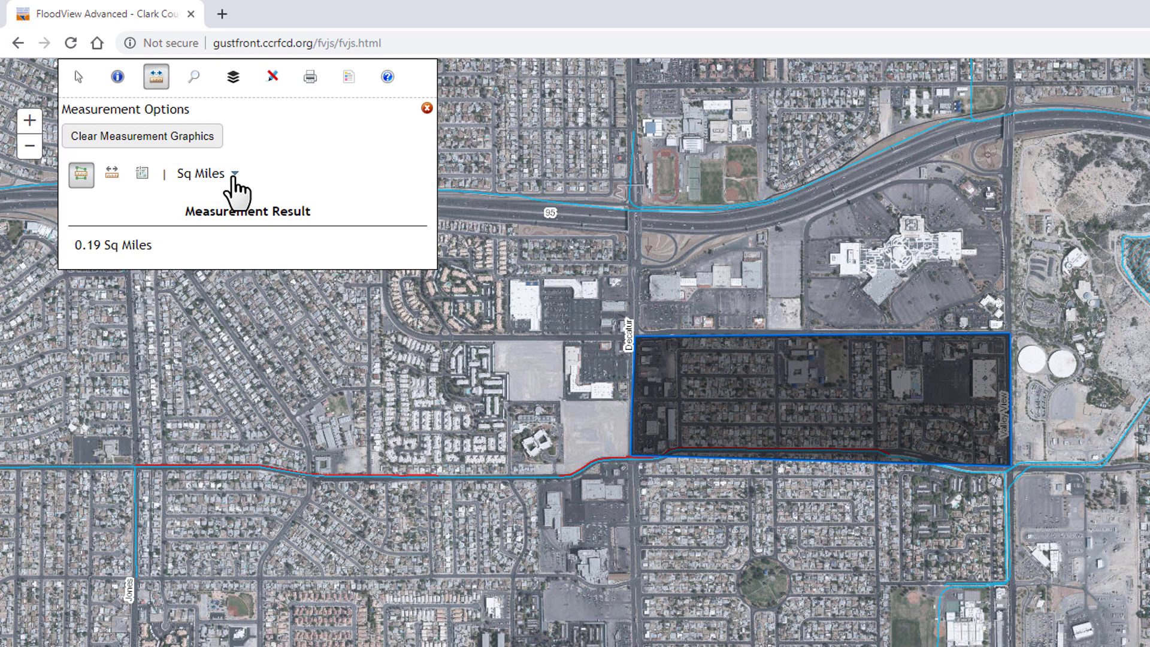
left_click(426, 108)
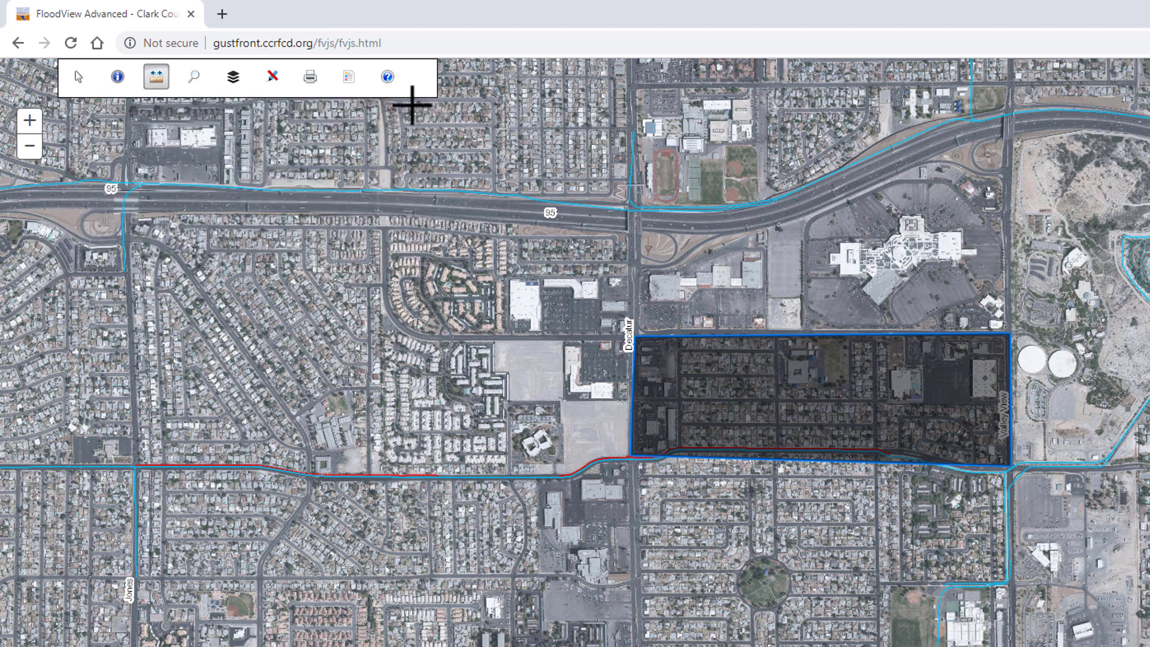
Search the Facilities layer for LV150001 and zoom the map to that facility.
left_click(193, 78)
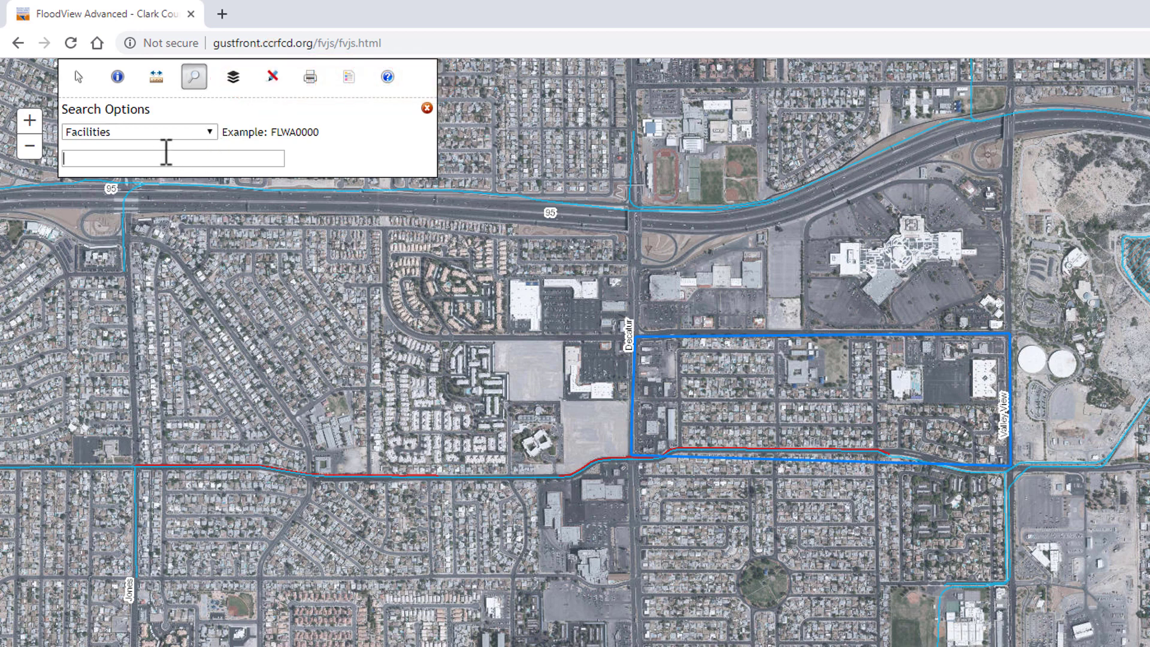
type("LV1")
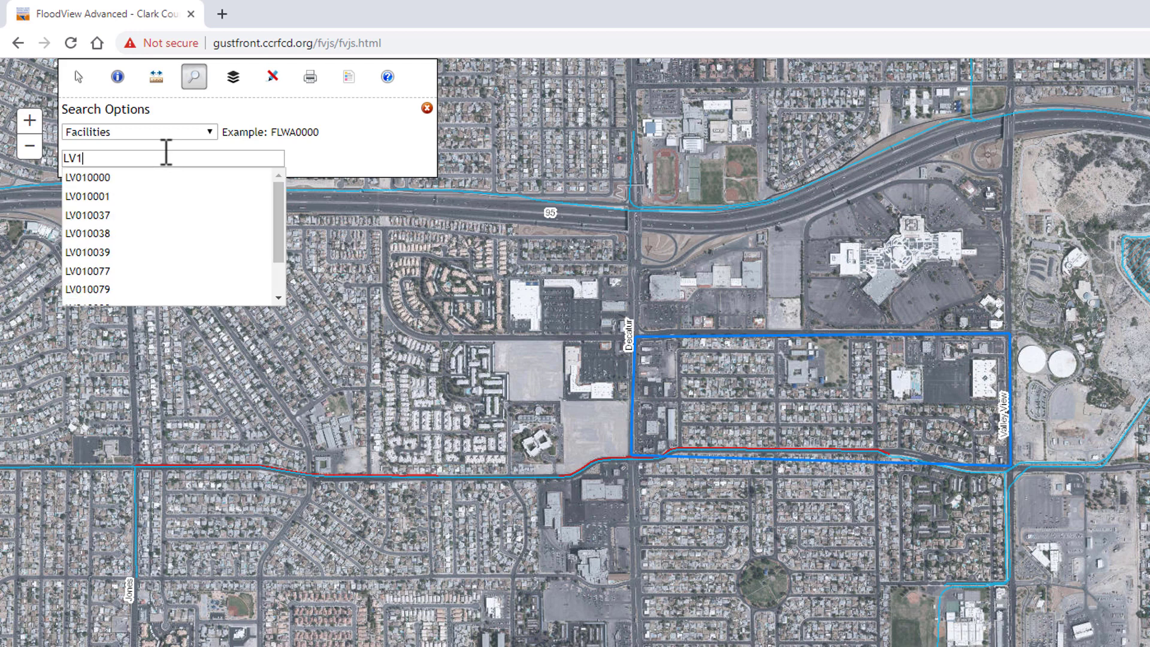
type("50001")
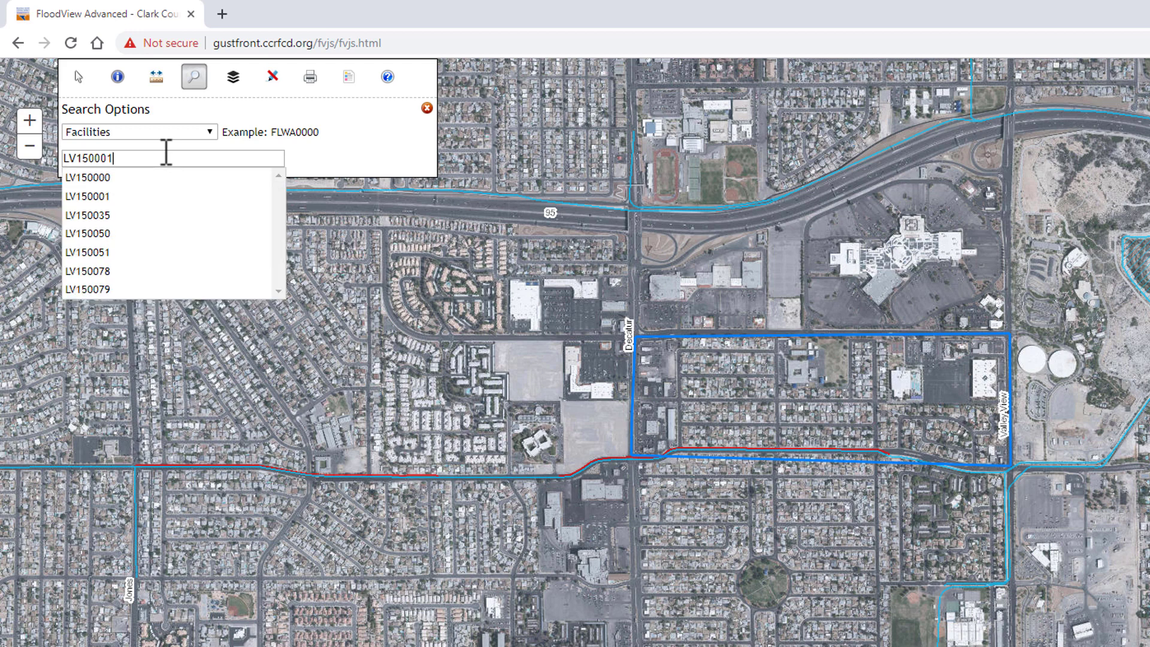
left_click(113, 178)
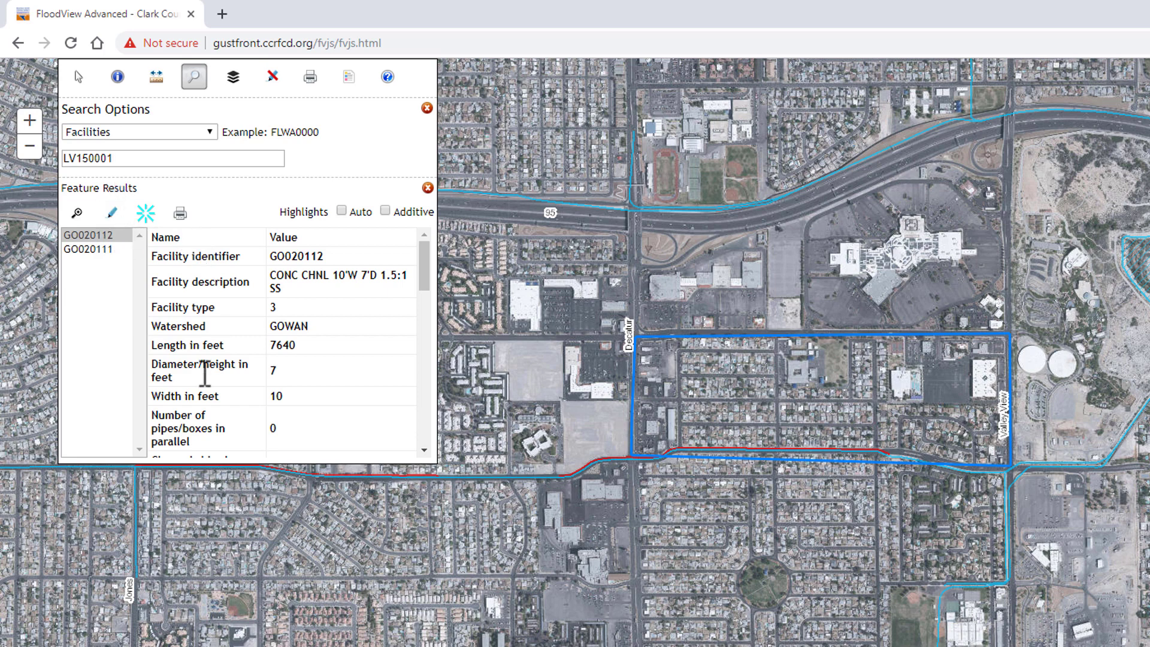
left_click(77, 212)
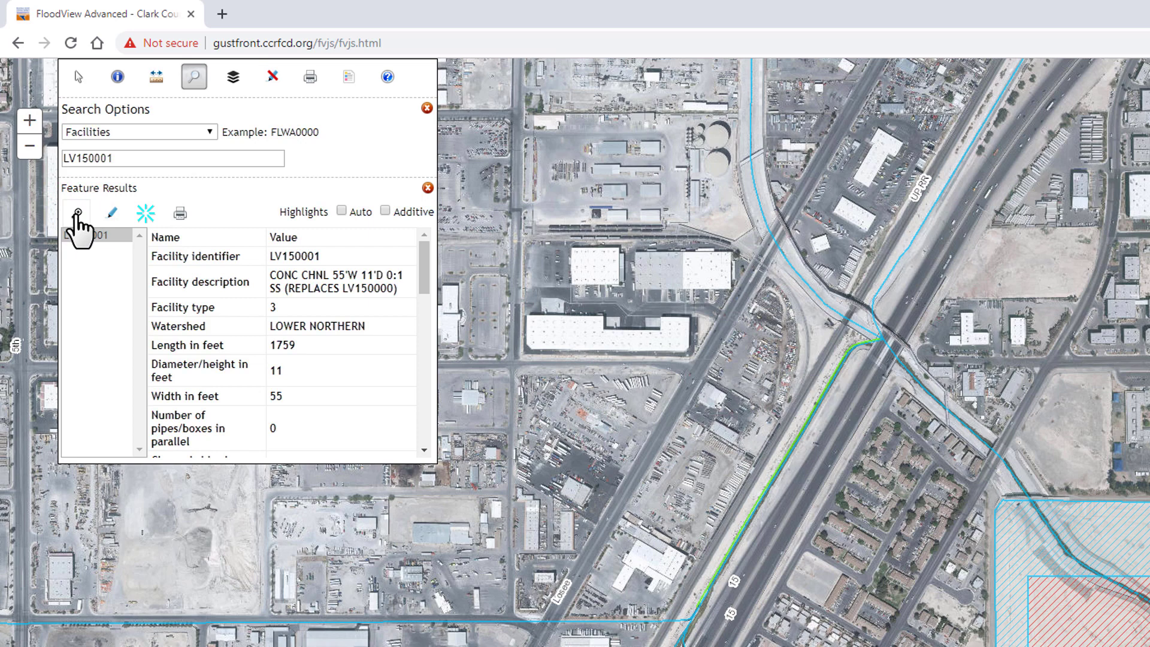
Highlight facility LV150001 on the map and clear the highlight.
left_click(110, 216)
left_click_drag(698, 601, 814, 390)
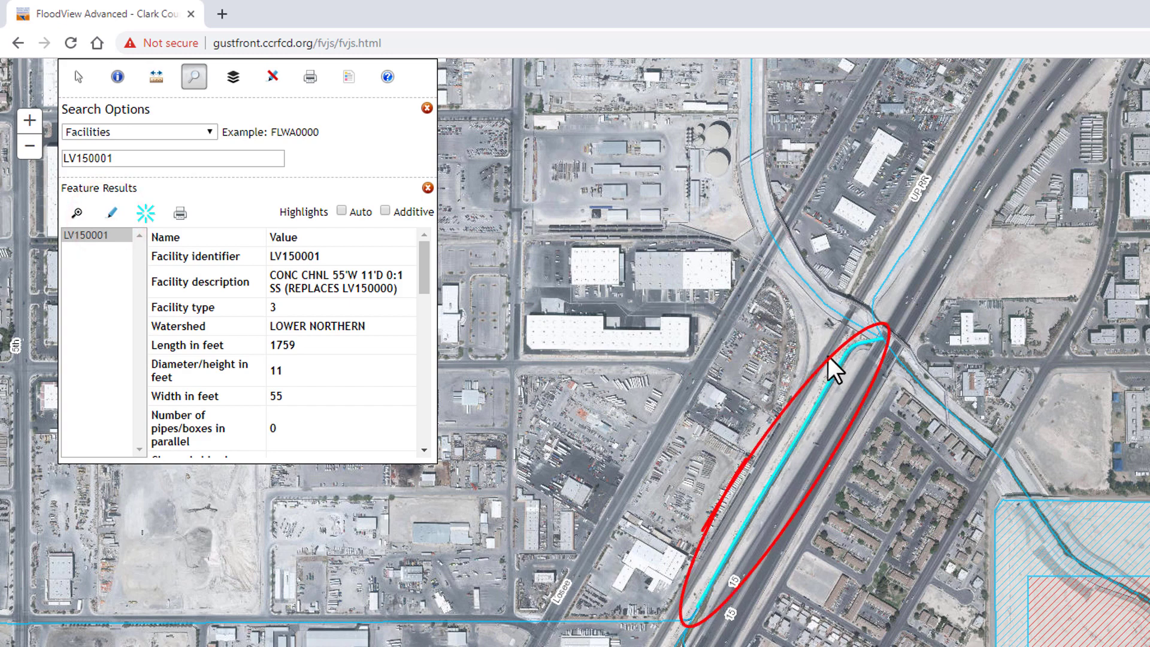
left_click(271, 83)
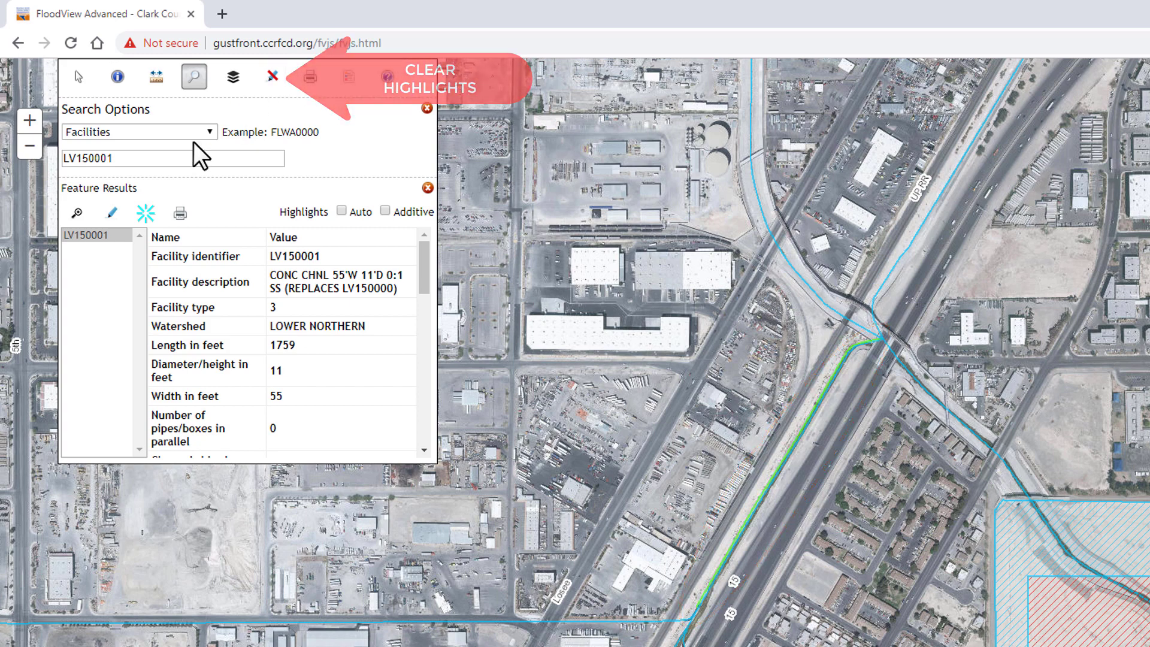
Flash facility LV150001 on the map and preview the printout of its attributes, closing the print window without saving.
left_click(144, 223)
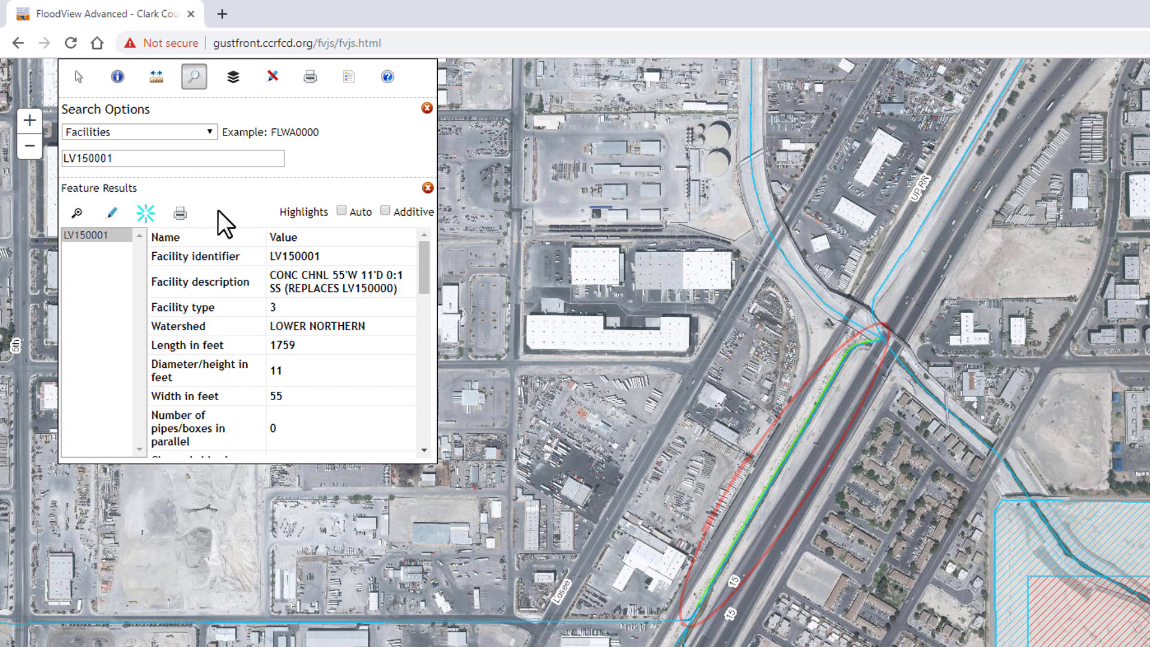
left_click(180, 213)
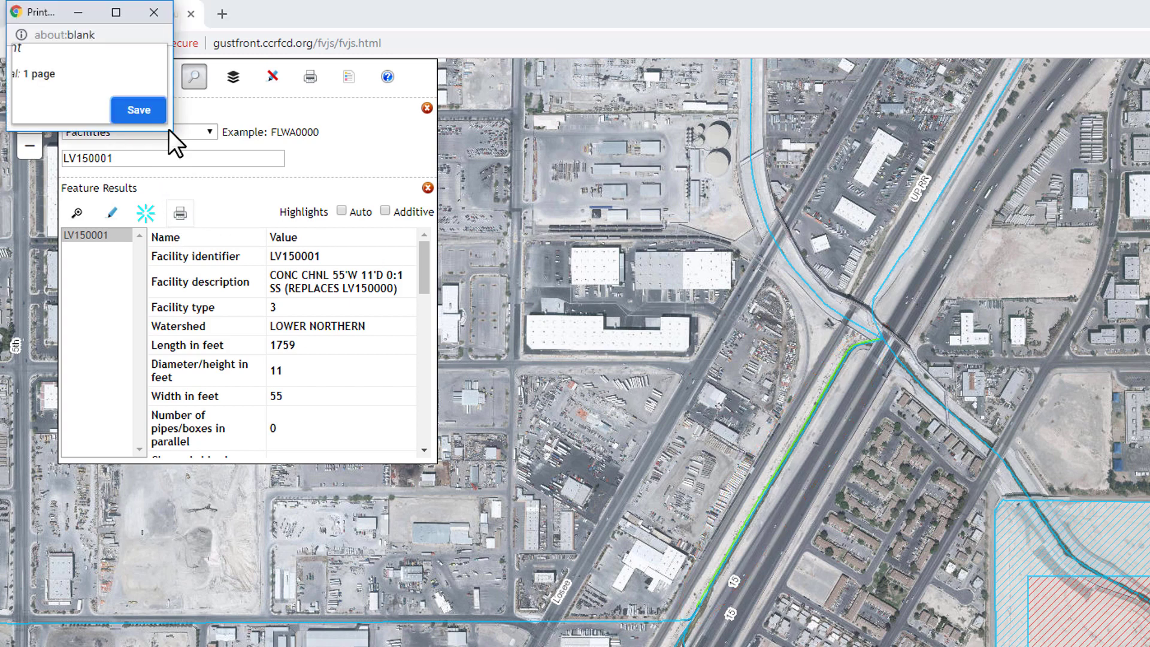
left_click_drag(171, 127, 653, 558)
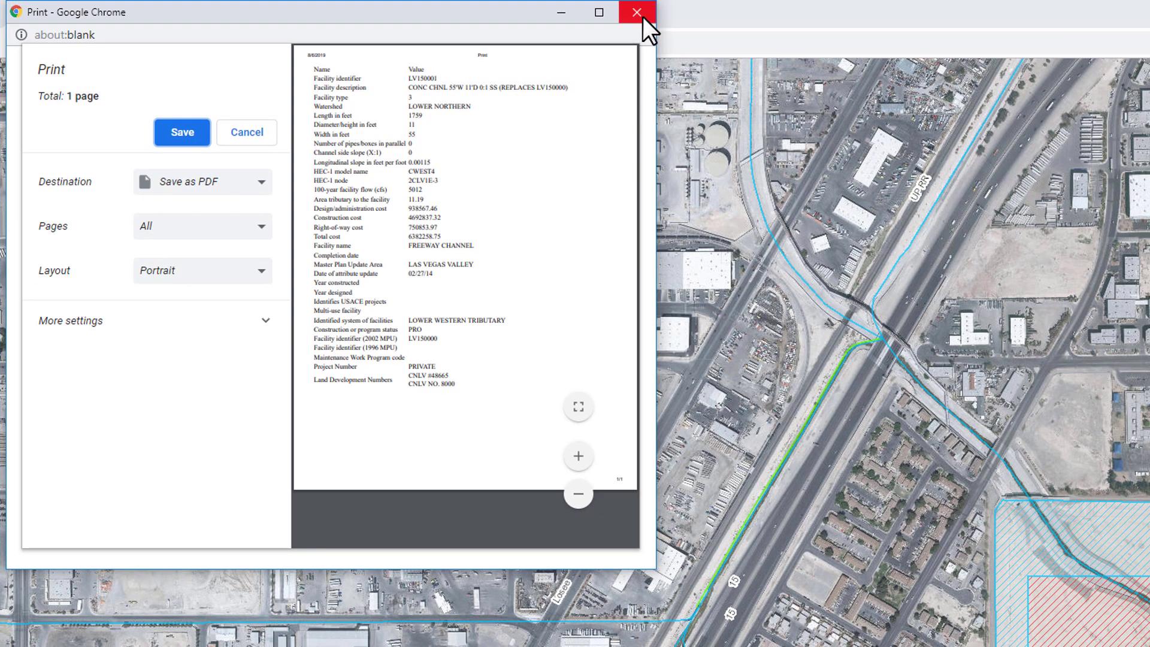
left_click(637, 12)
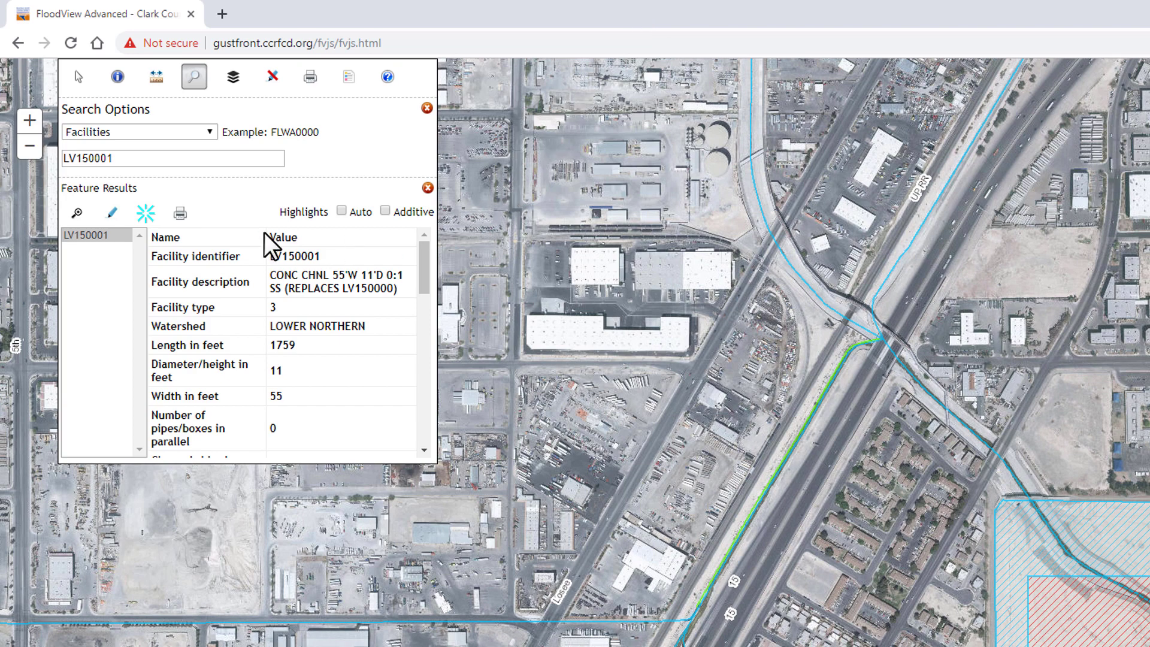
Search Cross-Streets for WARM SPRINGS and PECOS and zoom the map to the first matching intersection, leaving the results closed.
left_click(209, 130)
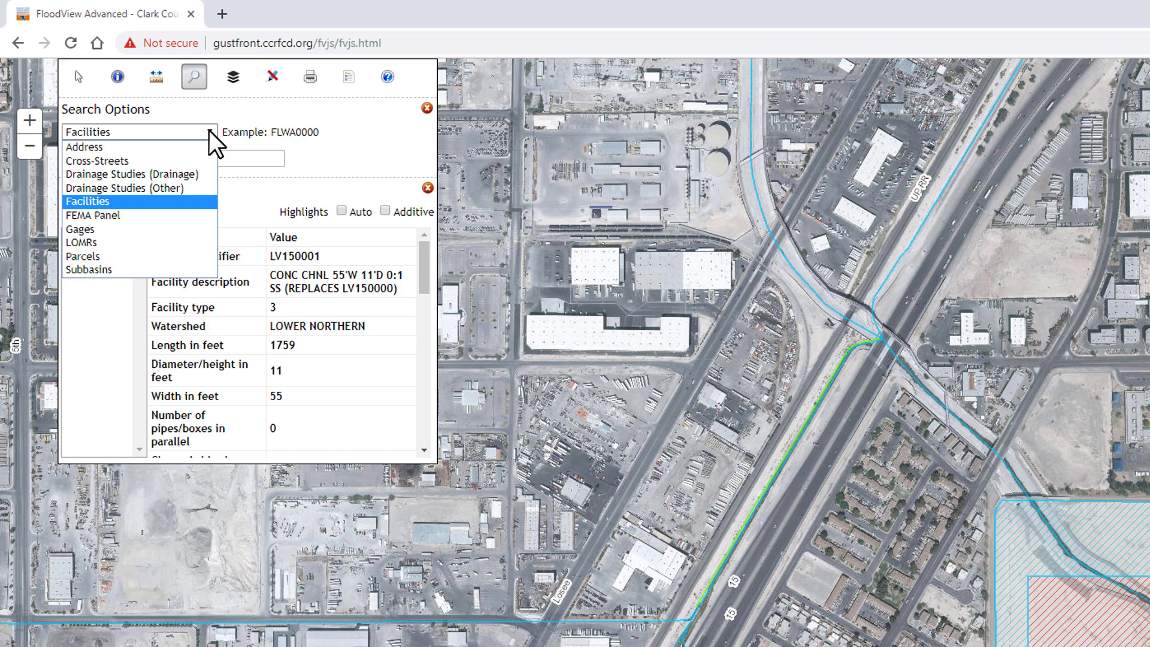
left_click(147, 161)
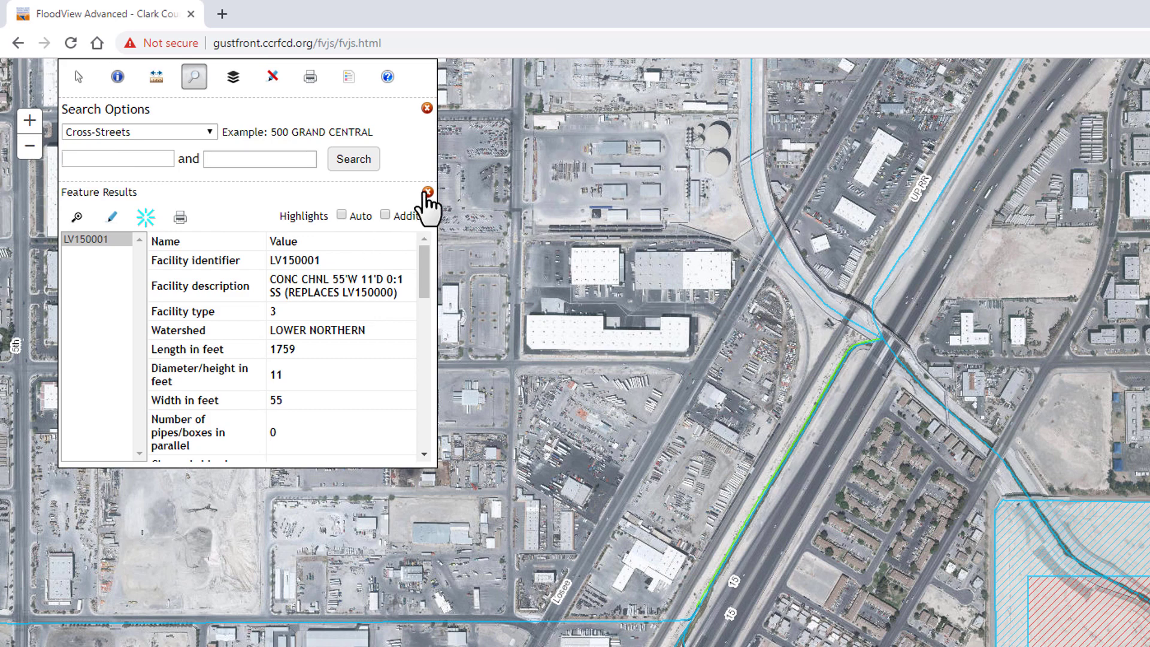
left_click(427, 192)
left_click(124, 160)
type("WARM SPRINGS")
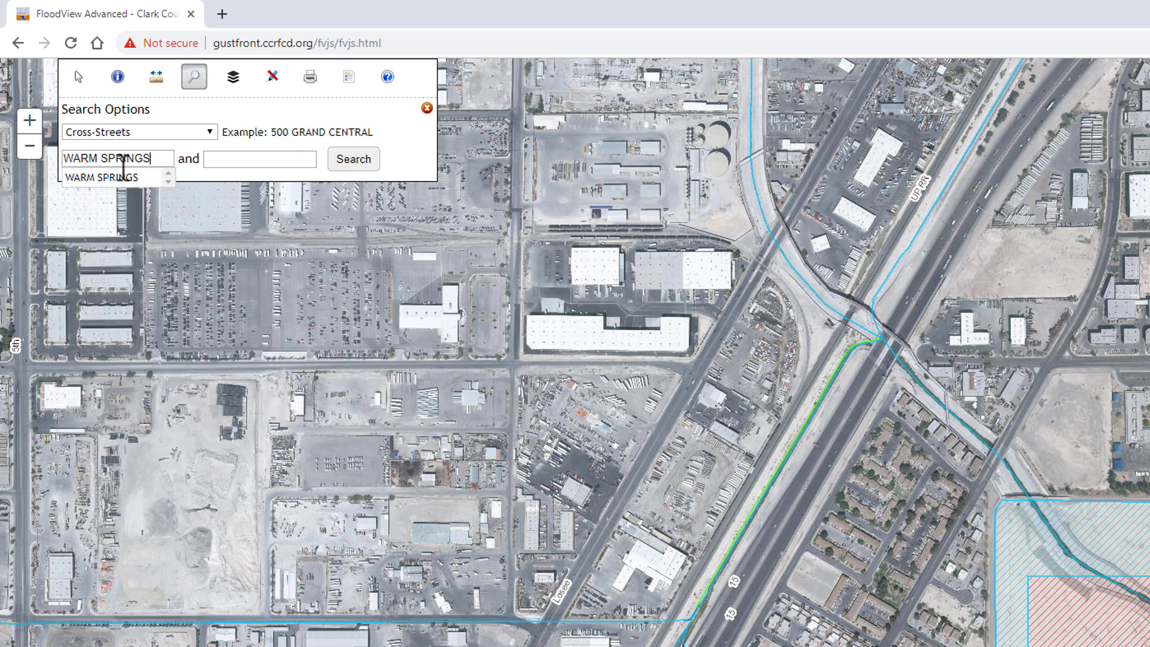
key("Tab")
type("PECOS")
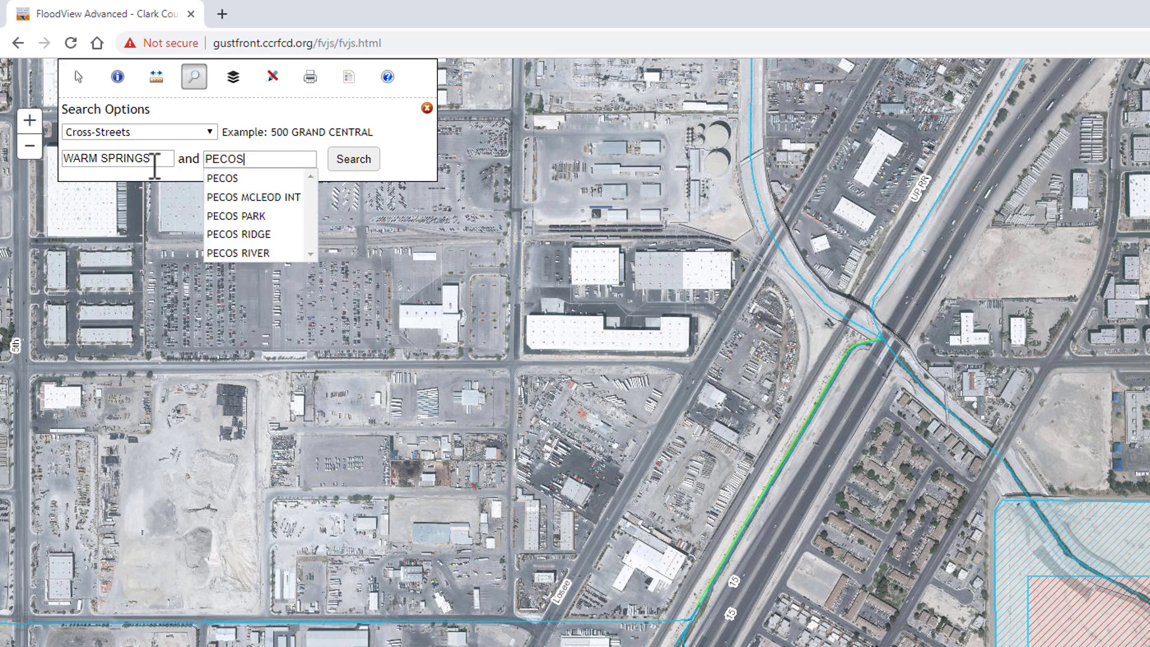
left_click(275, 178)
left_click(342, 160)
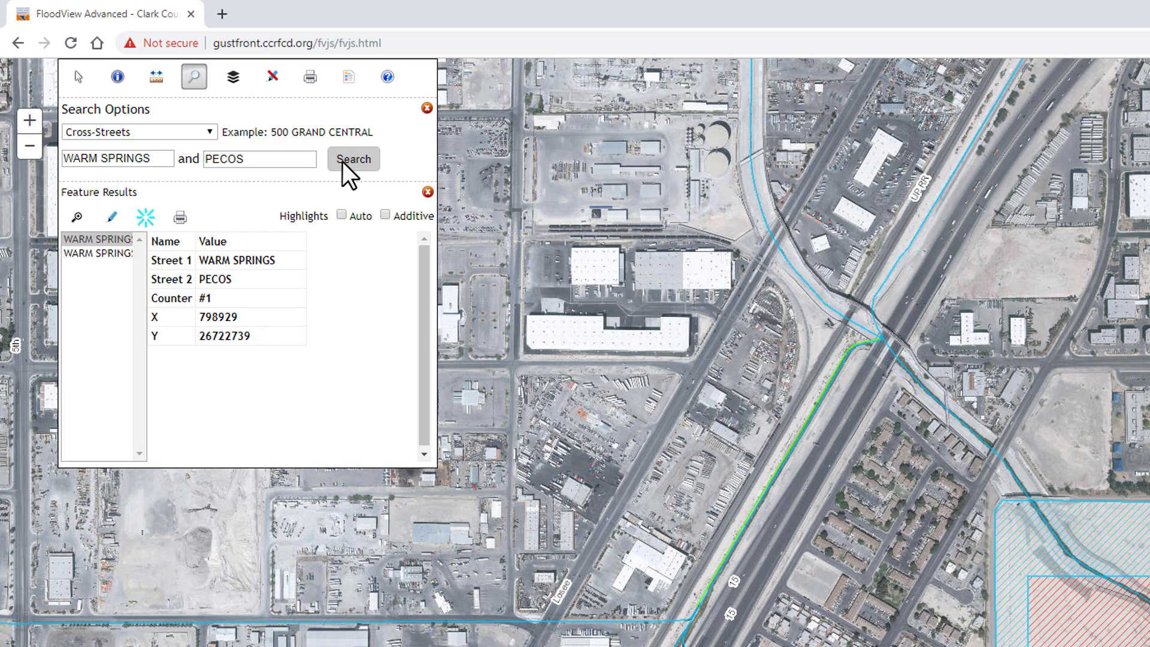
left_click(77, 225)
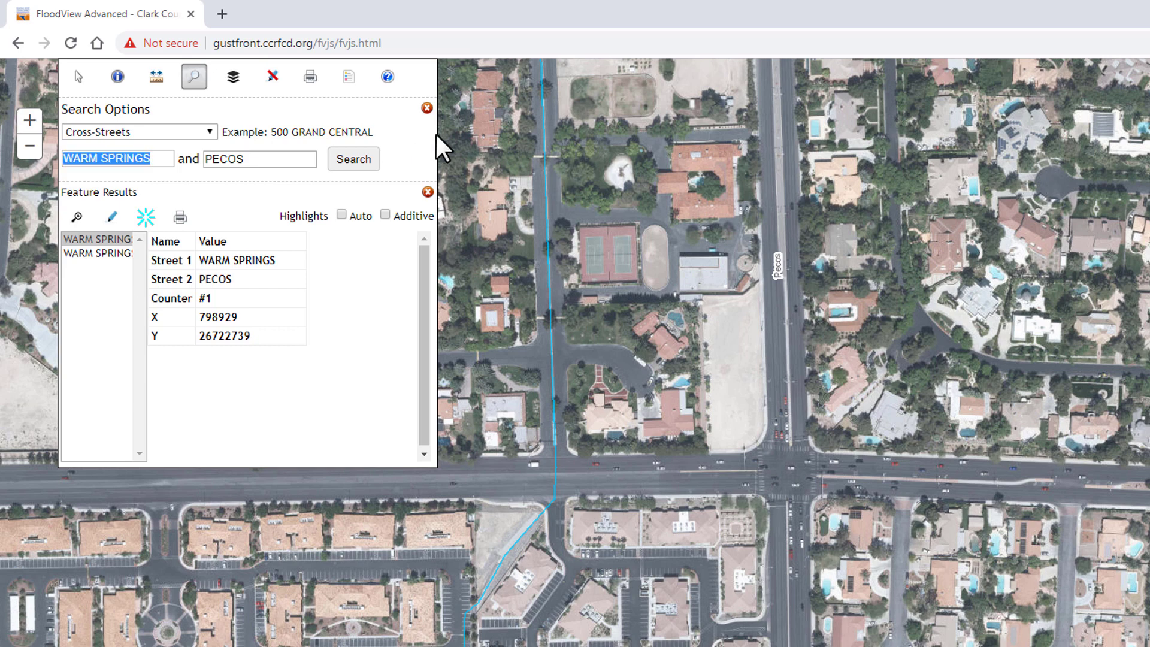
left_click(428, 192)
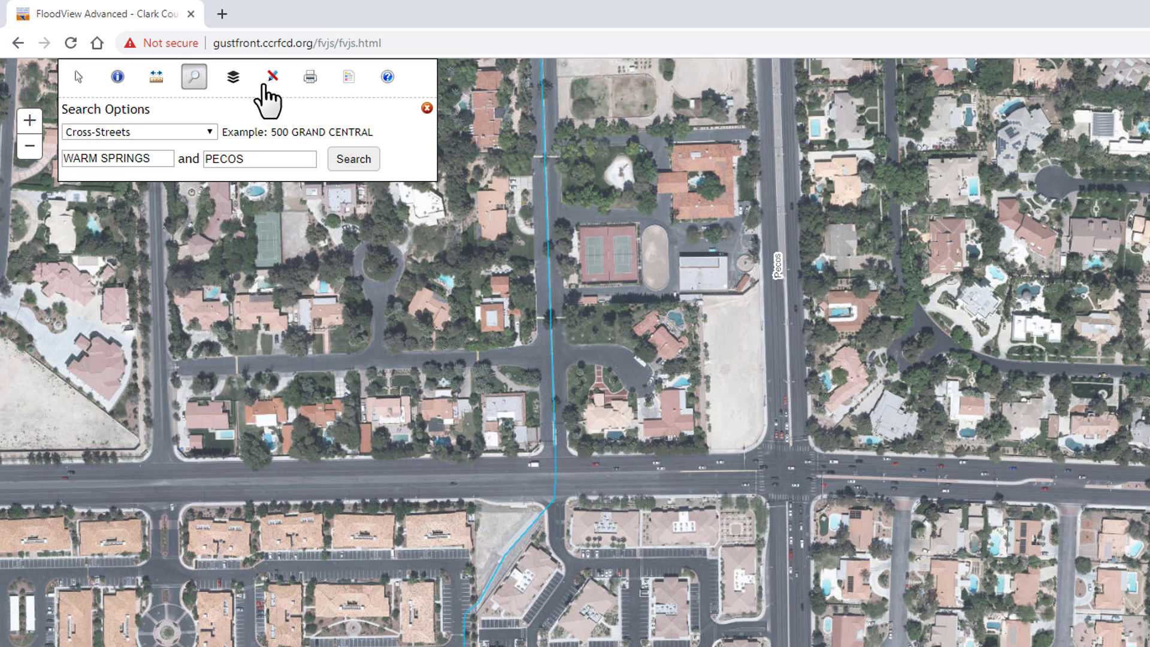
Open the layer list and examine the available layers, including which ones are unavailable when the map is zoomed out.
left_click(233, 76)
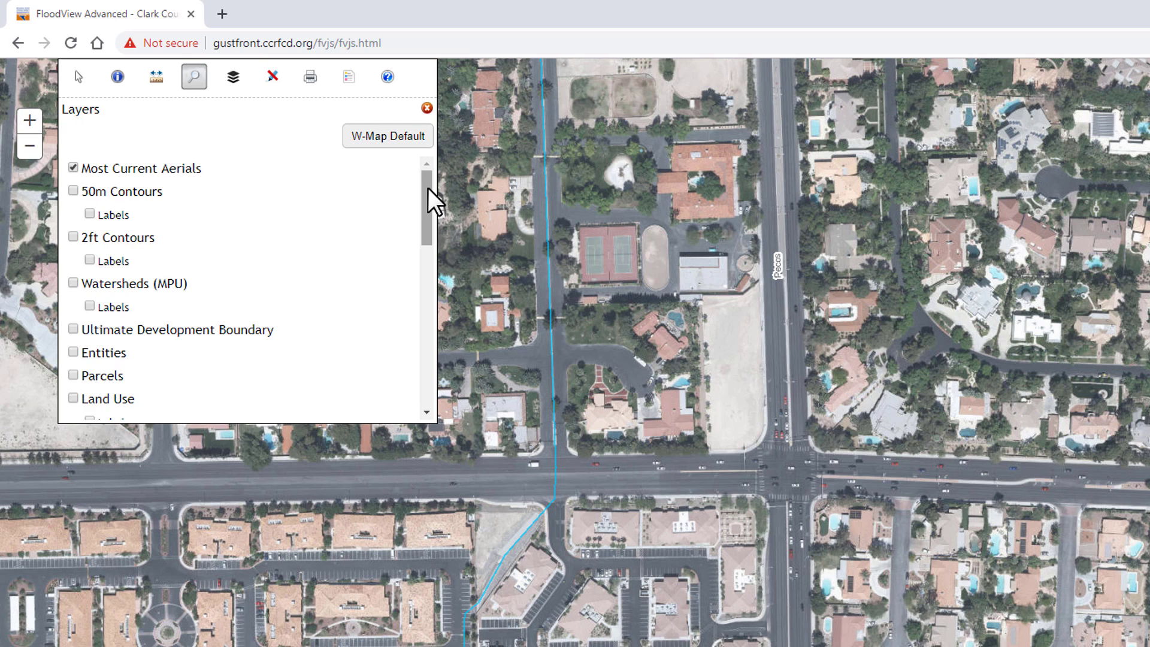
left_click_drag(426, 188, 415, 358)
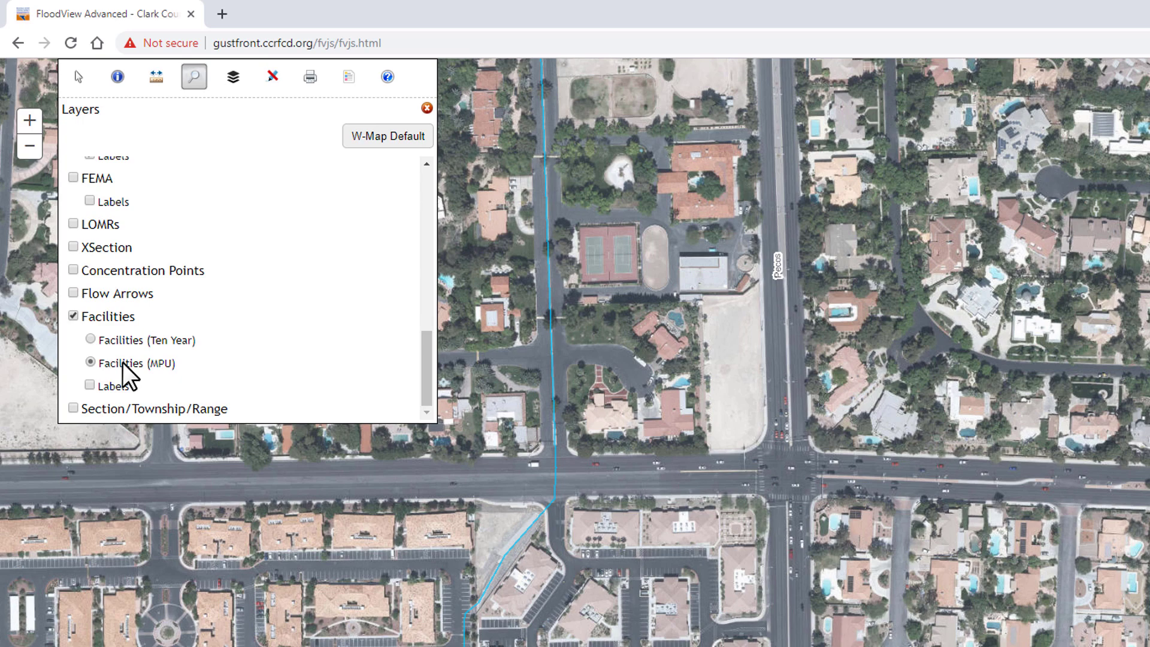
left_click_drag(425, 368, 425, 195)
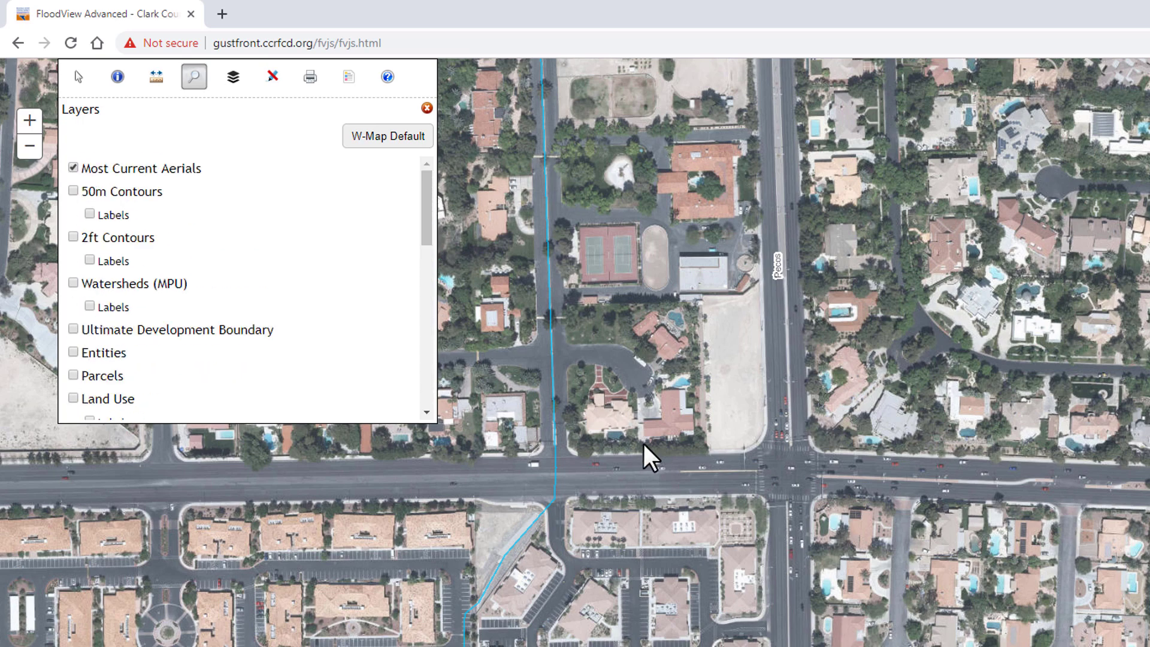
scroll(653, 455, "down", 5)
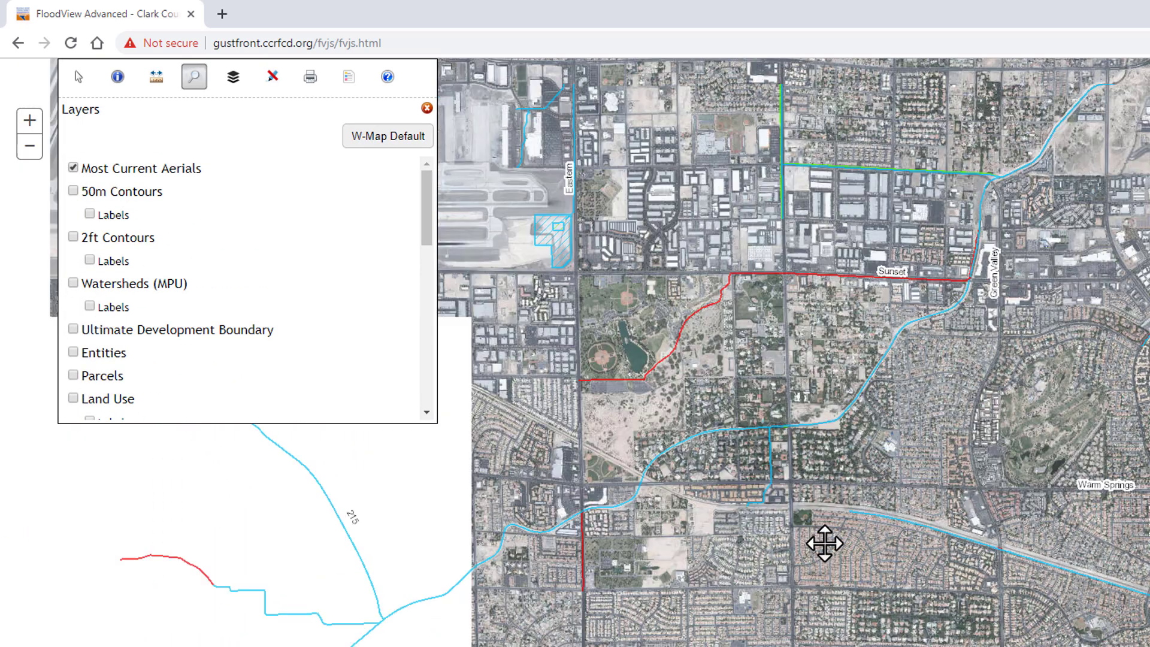
left_click_drag(824, 543, 868, 562)
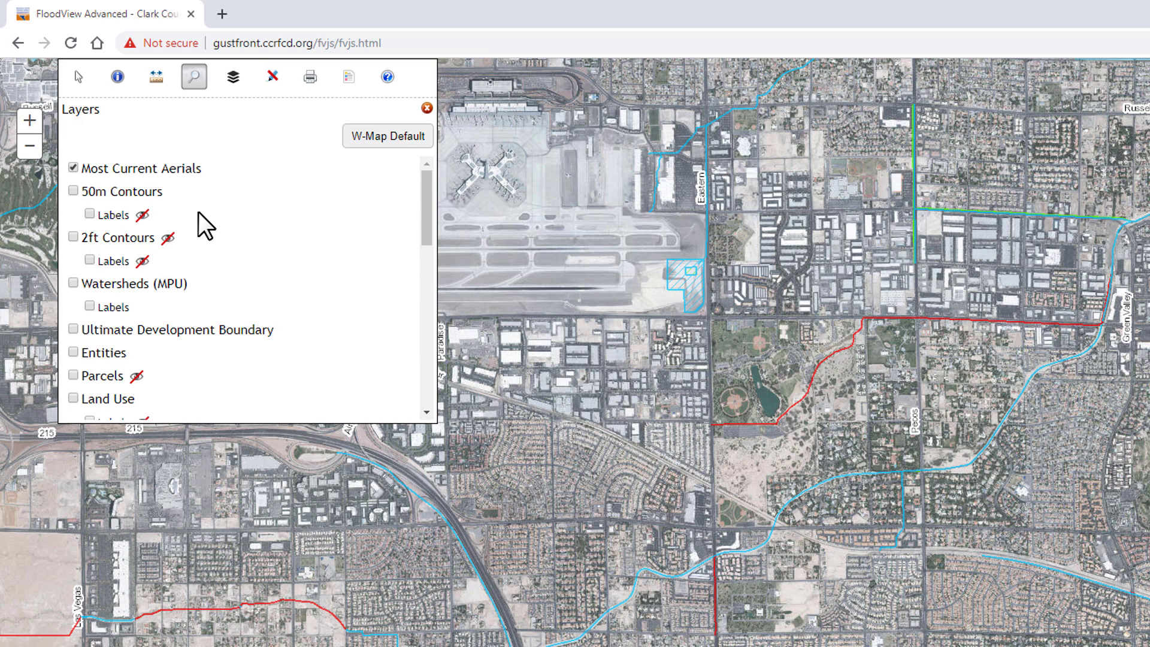
mouse_move(146, 218)
scroll(94, 289, "down", 1)
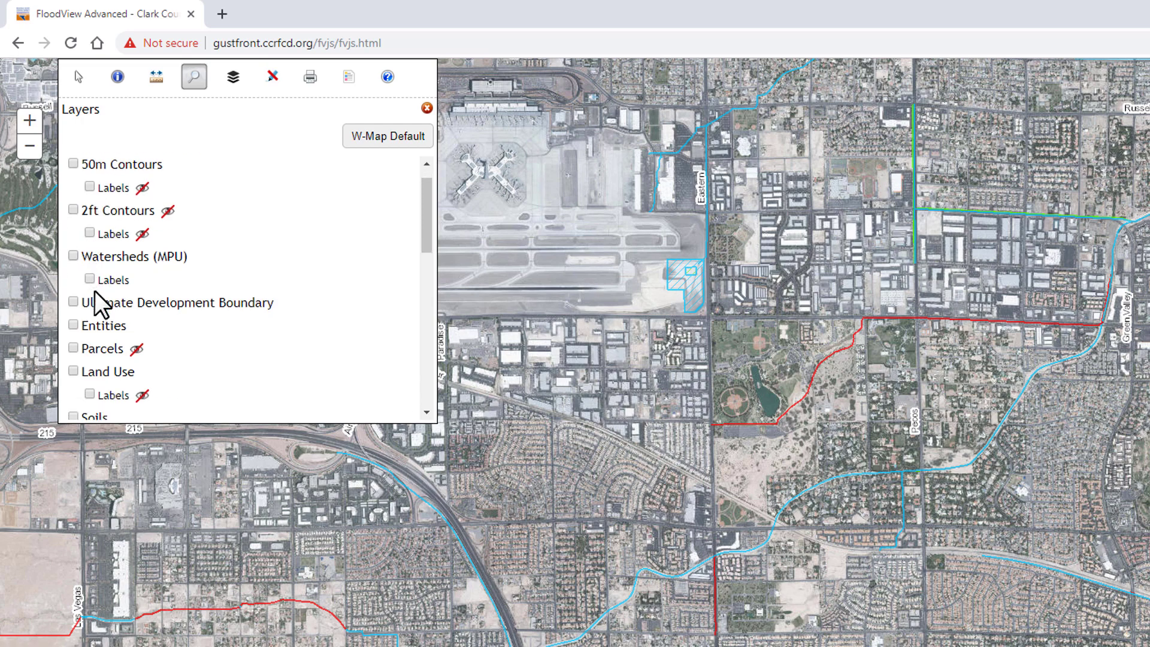
Display the Parcels and Land Use layers one at a time at a closer map scale, hiding each after viewing.
scroll(718, 530, "up", 2)
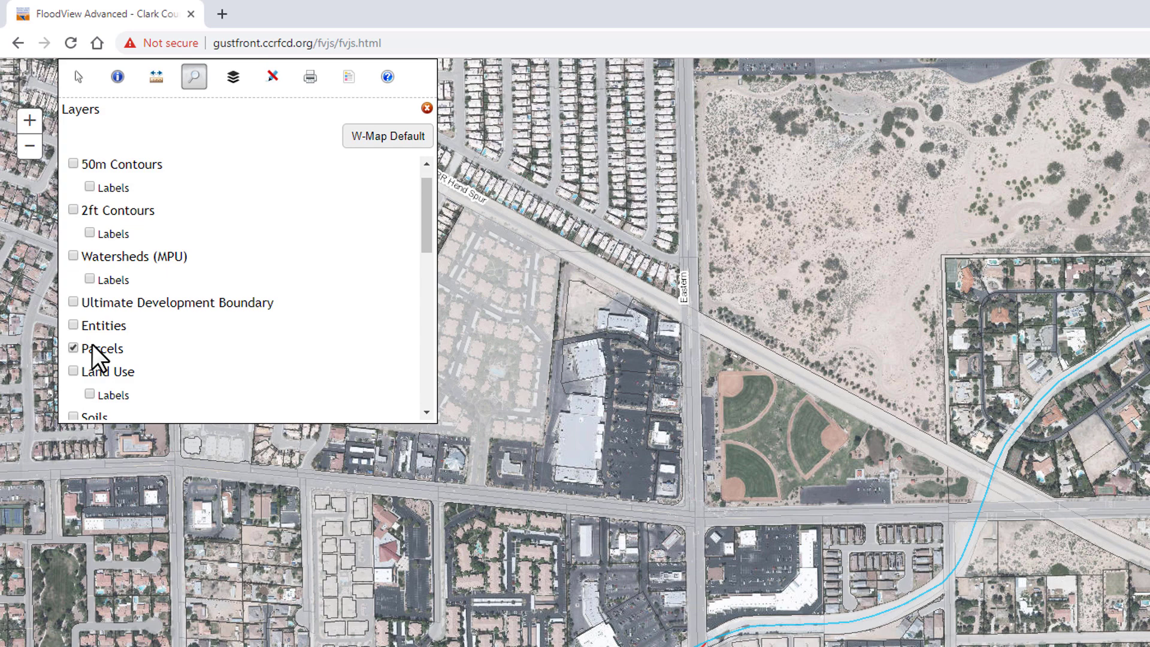
left_click(73, 348)
scroll(73, 349, "down", 1)
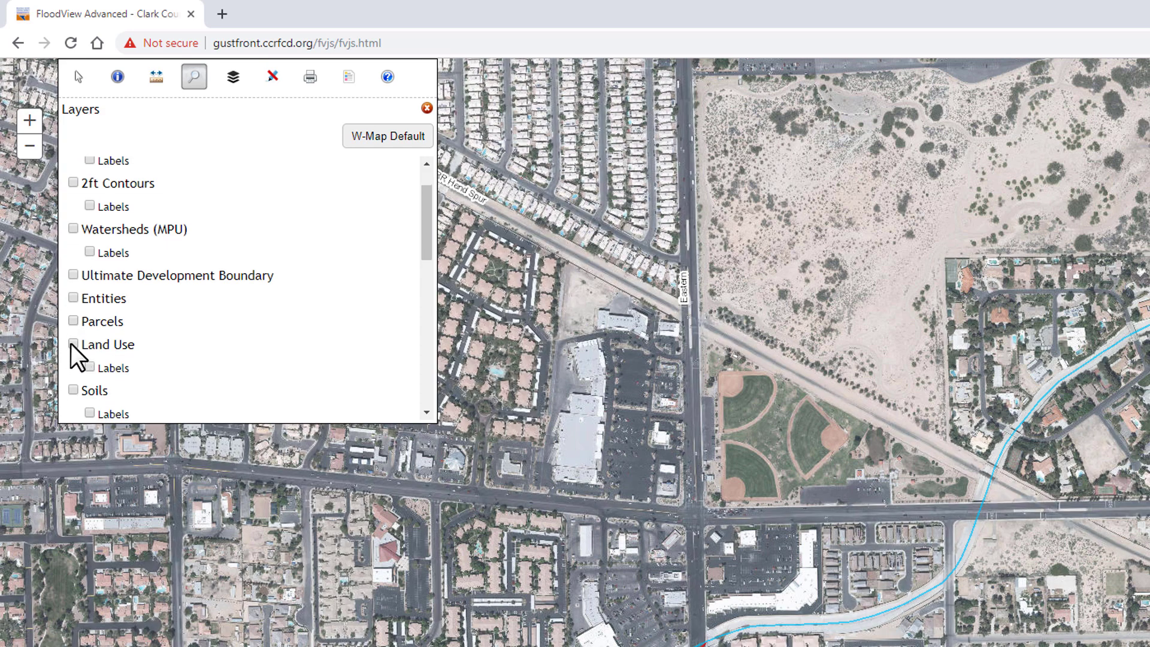
left_click(72, 343)
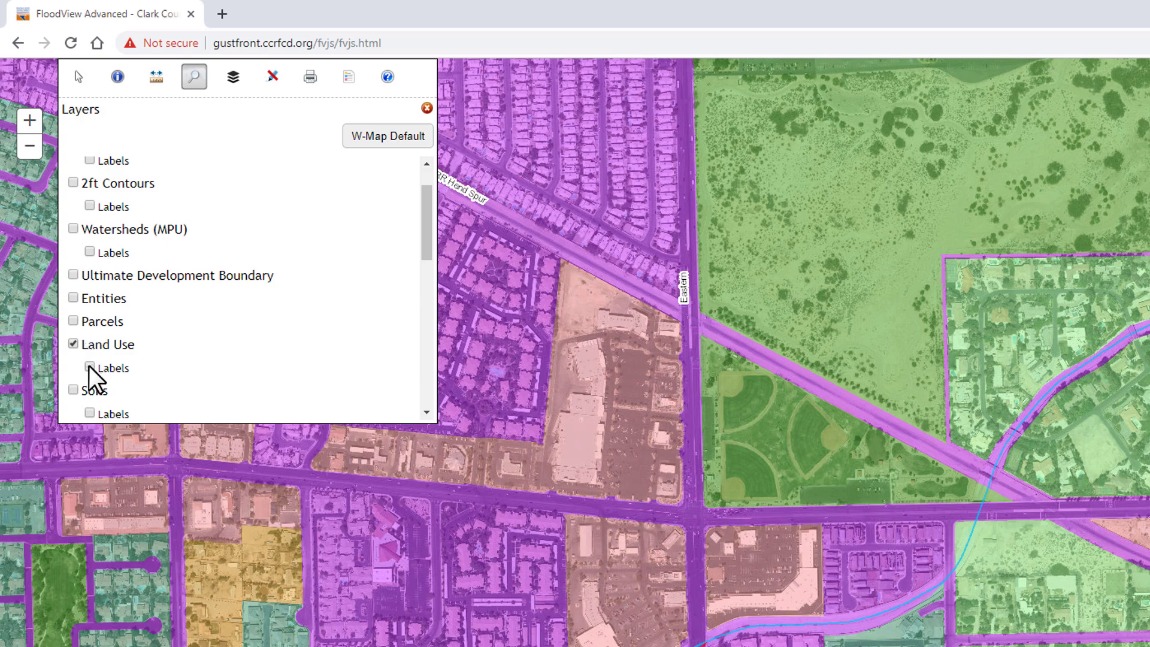
left_click(74, 343)
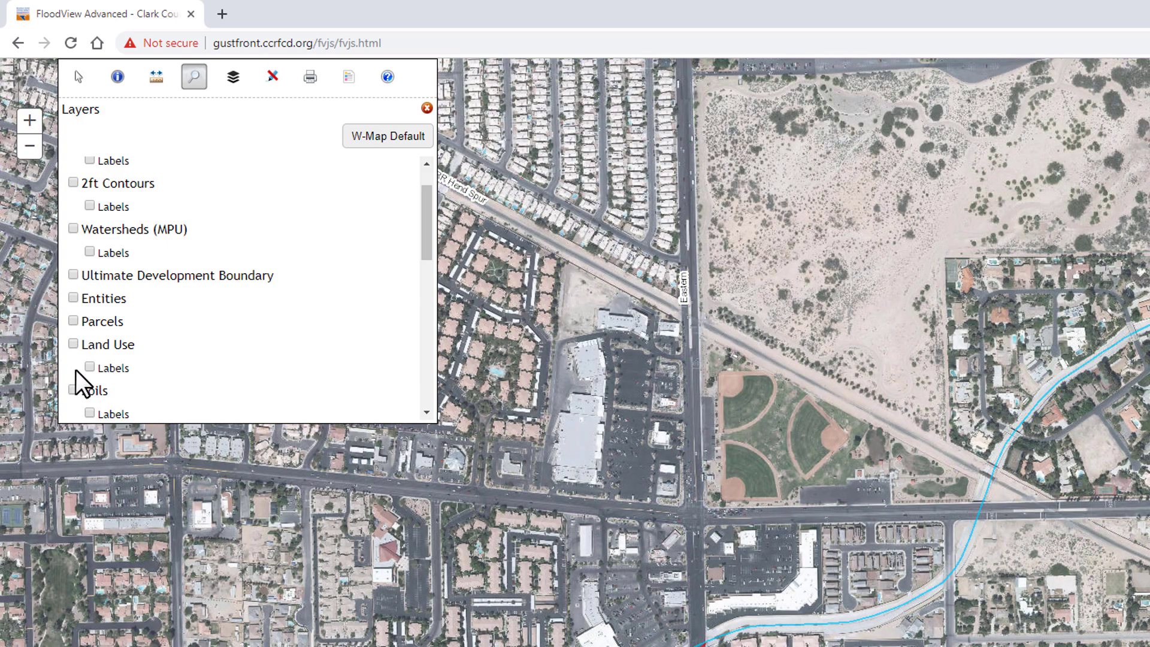
Display the Soils layer with its labels on the map and hide it again.
left_click(74, 390)
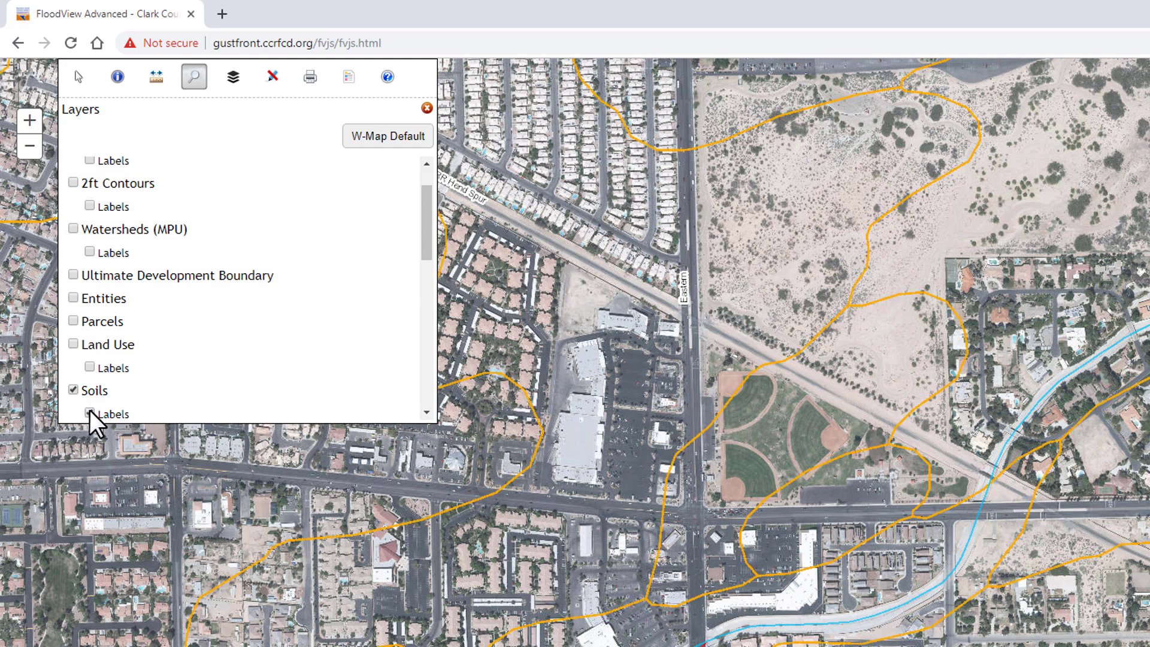
left_click(90, 411)
left_click(74, 390)
Turn on the Subbasins (MPU) layer and toggle its labels on and off.
scroll(86, 379, "down", 1)
scroll(87, 375, "down", 3)
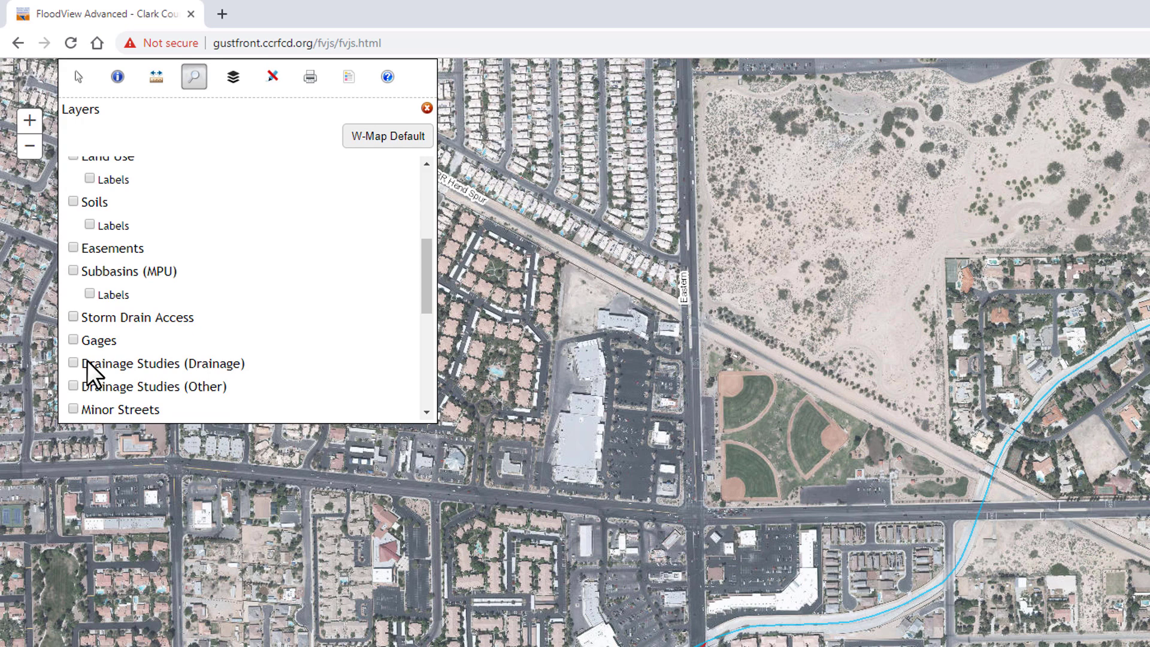
left_click(73, 265)
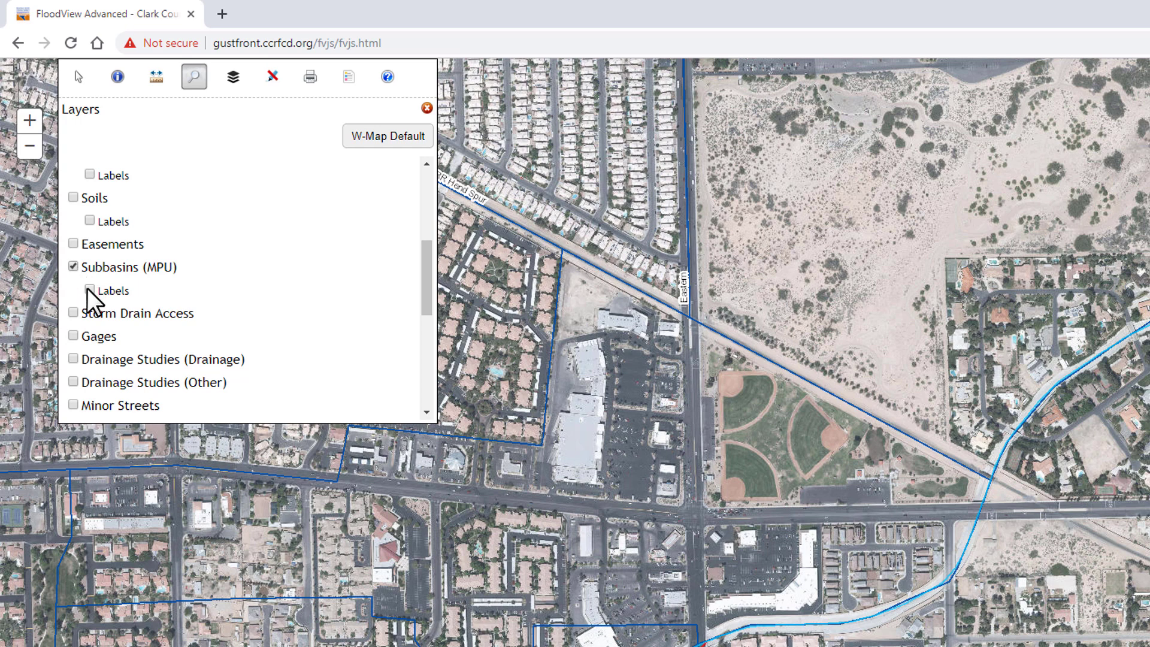
left_click(90, 289)
left_click(89, 289)
Toggle the Concentration Points layer on and off, and turn on the Facilities labels.
scroll(89, 240, "down", 1)
scroll(90, 243, "down", 1)
scroll(91, 251, "down", 2)
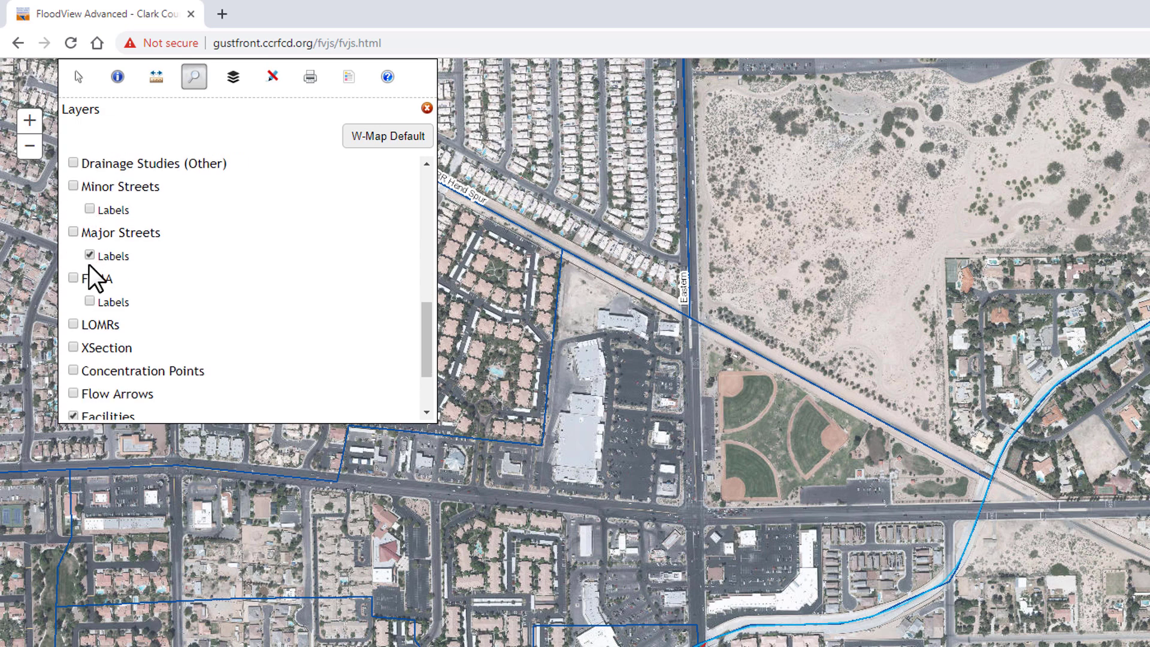
scroll(90, 269, "down", 2)
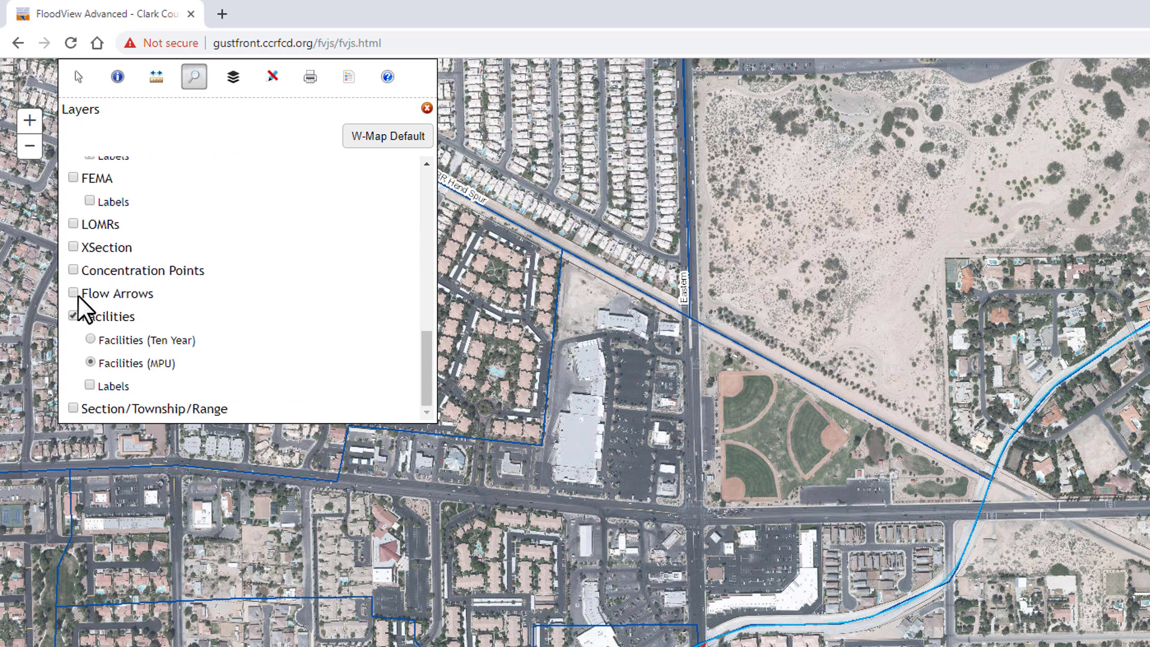
left_click(73, 270)
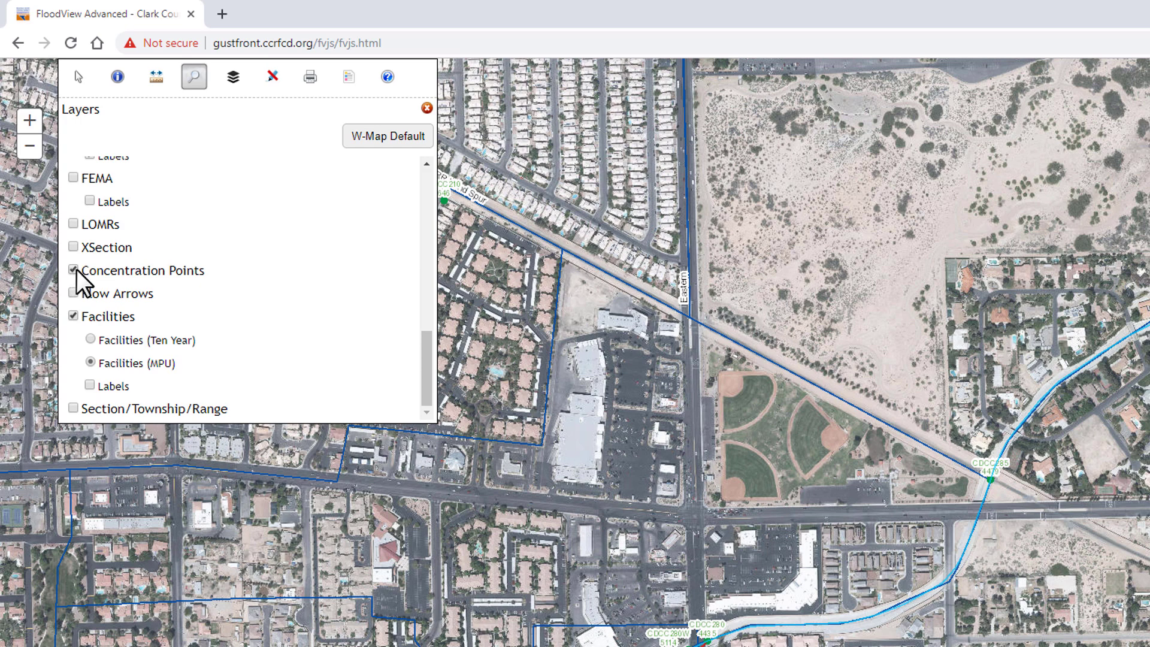
left_click(73, 270)
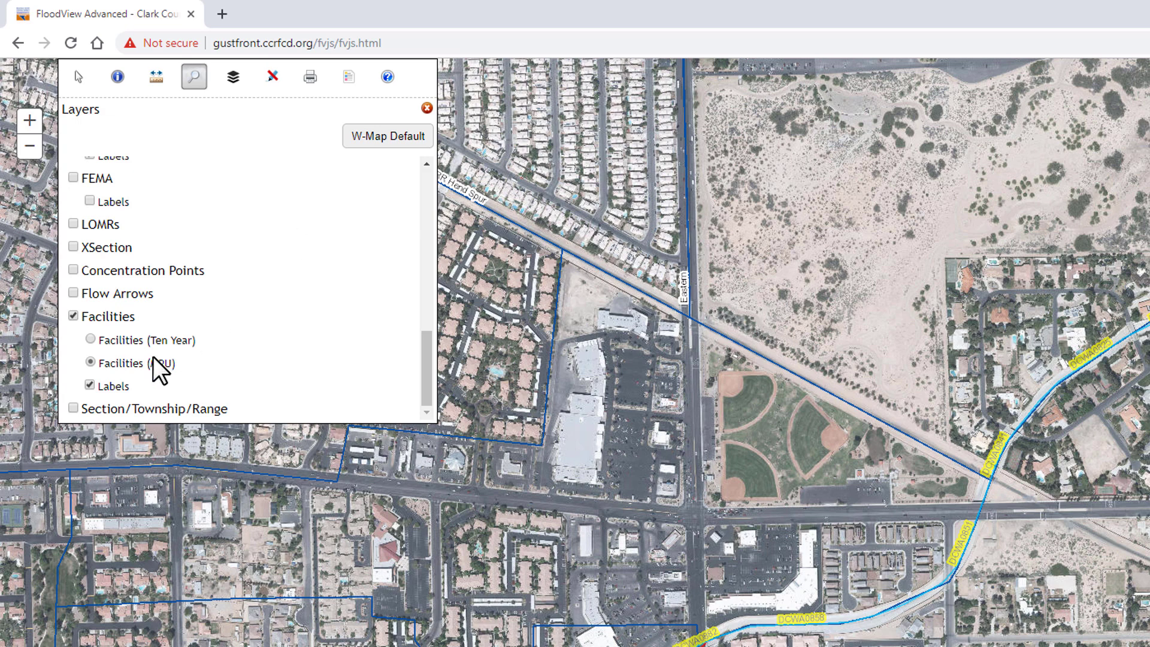
Open the map legend and show the symbols for Facilities (MPU).
left_click(351, 95)
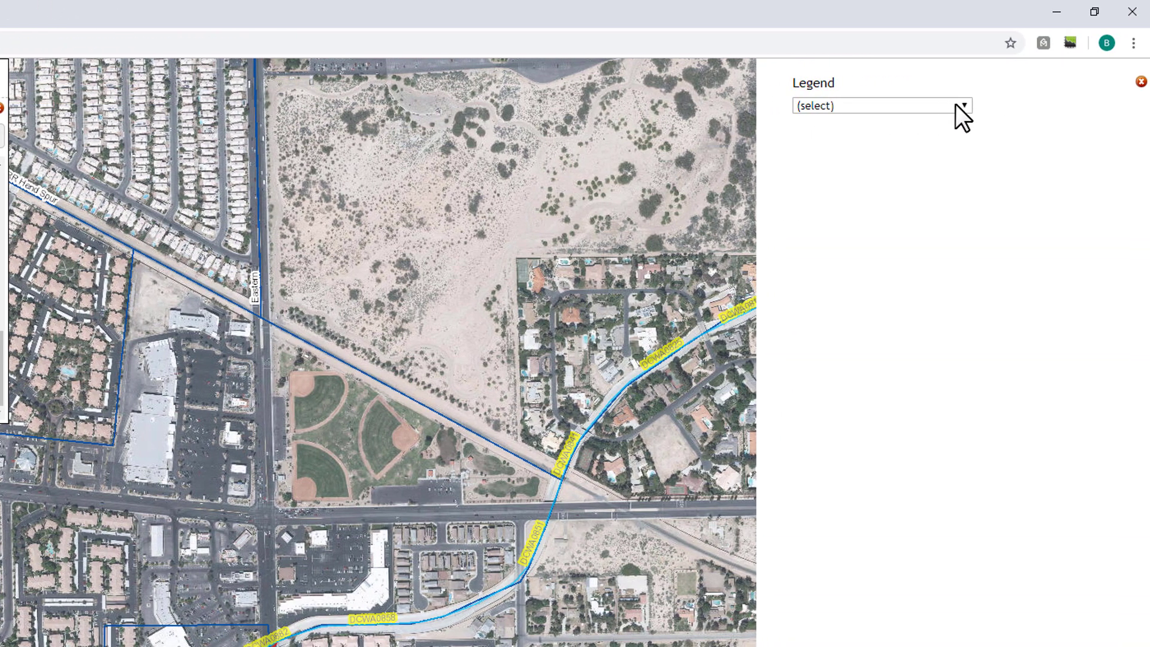
left_click(963, 106)
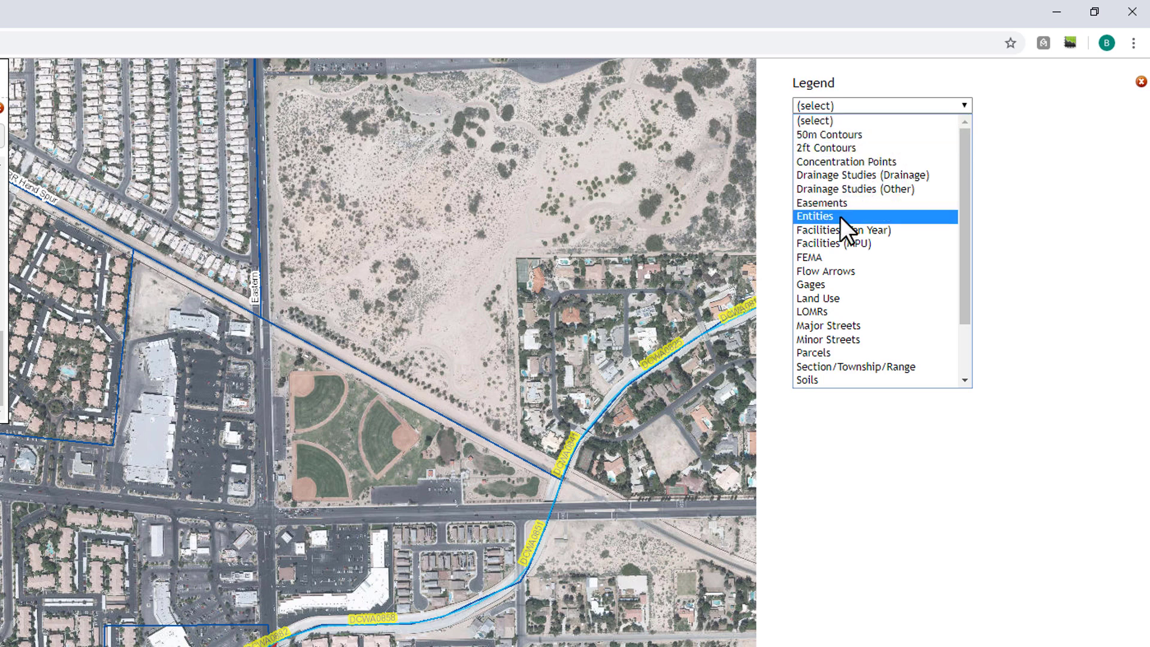
left_click(820, 243)
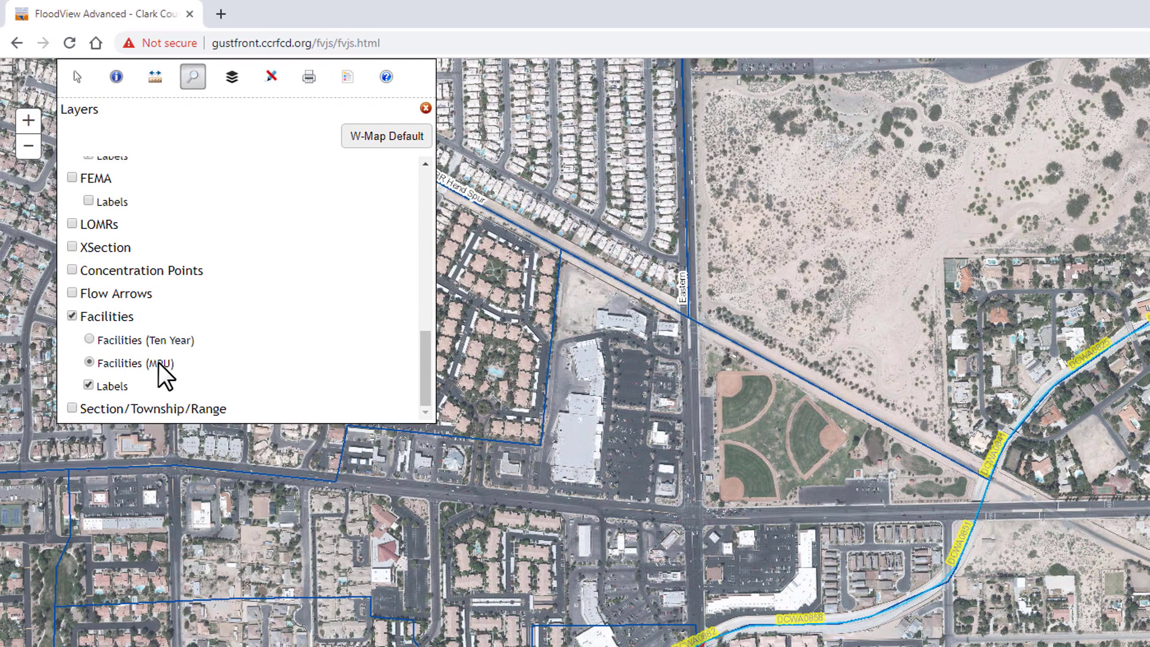
Switch the Facilities layer to Facilities (Ten Year) and show the matching legend.
left_click(89, 339)
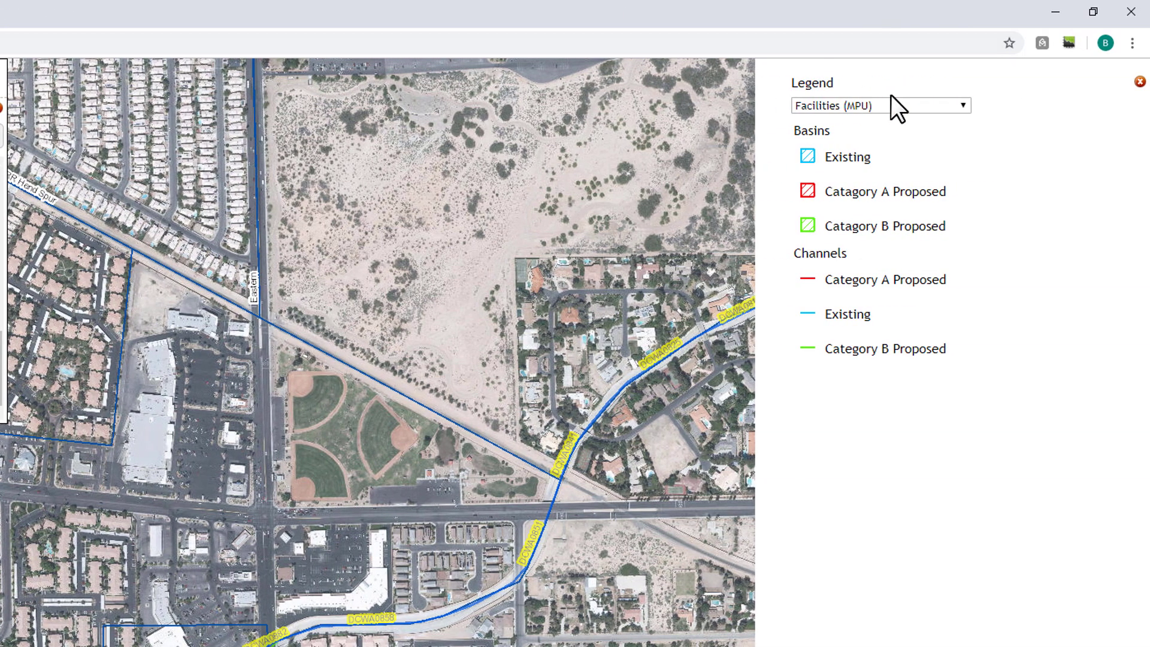
left_click(895, 105)
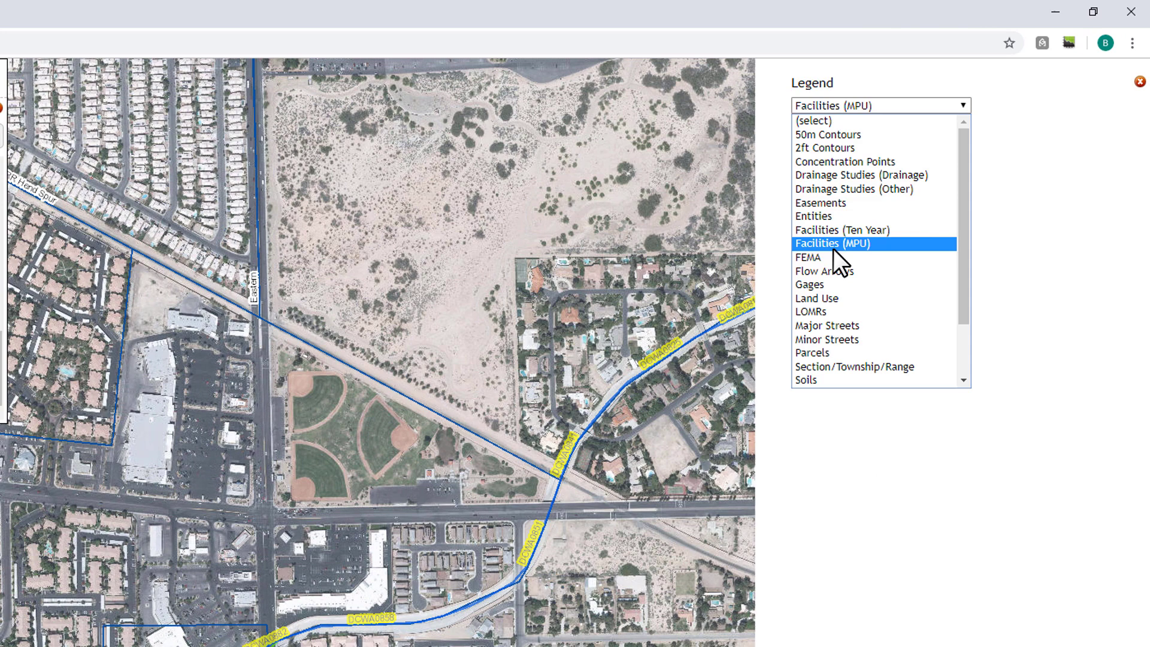
left_click(835, 231)
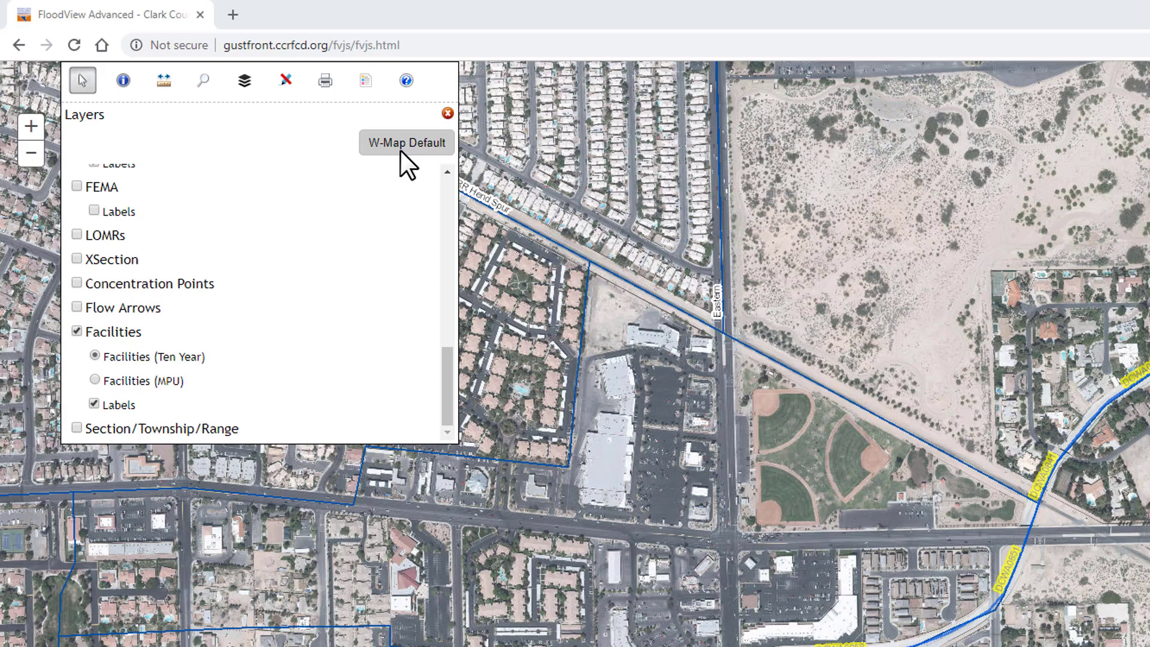
Apply the W-Map Default set of layers to the map.
left_click(400, 150)
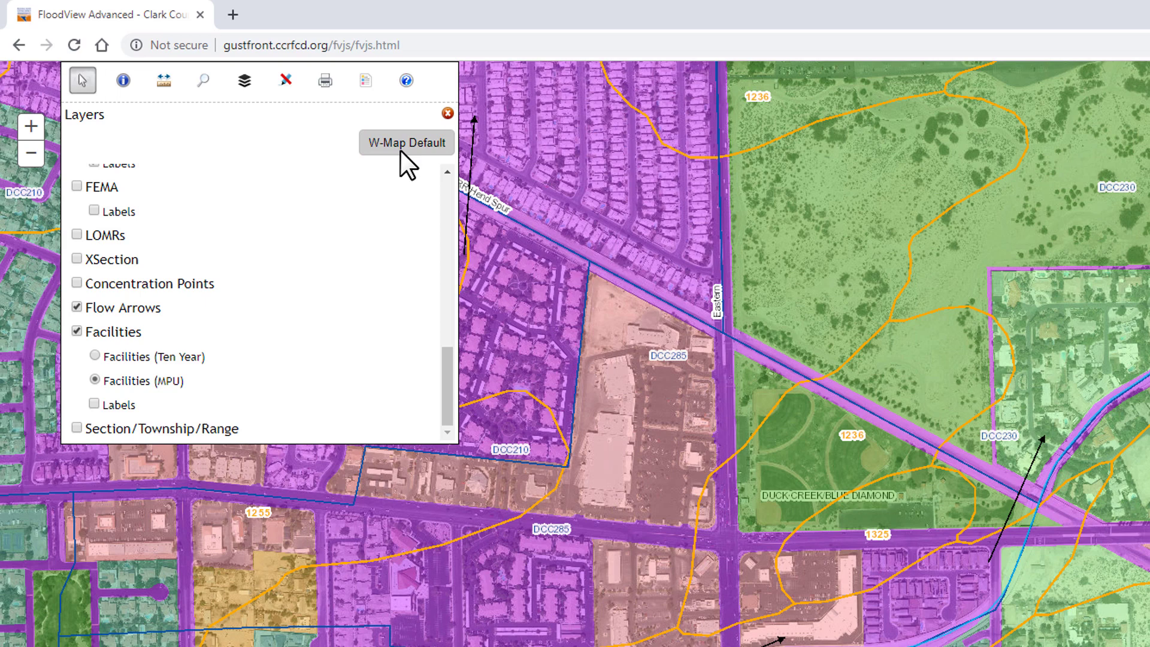
Open the print options for the wider map area and choose the Watershed Map template.
left_click_drag(444, 372, 473, 193)
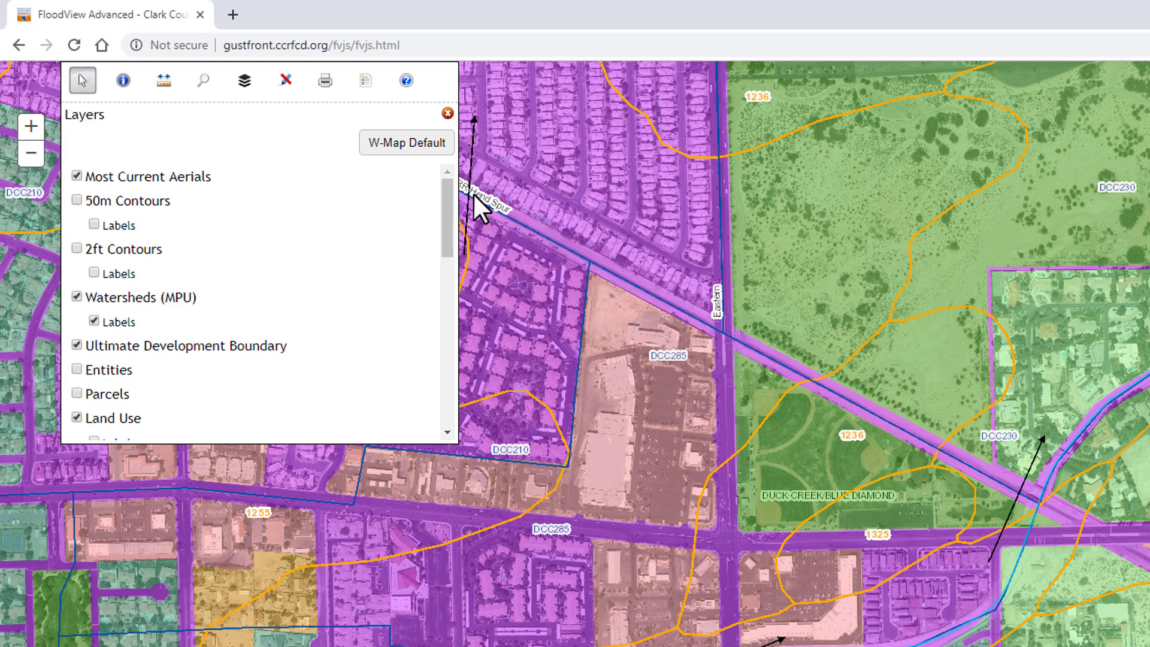
scroll(659, 452, "down", 1)
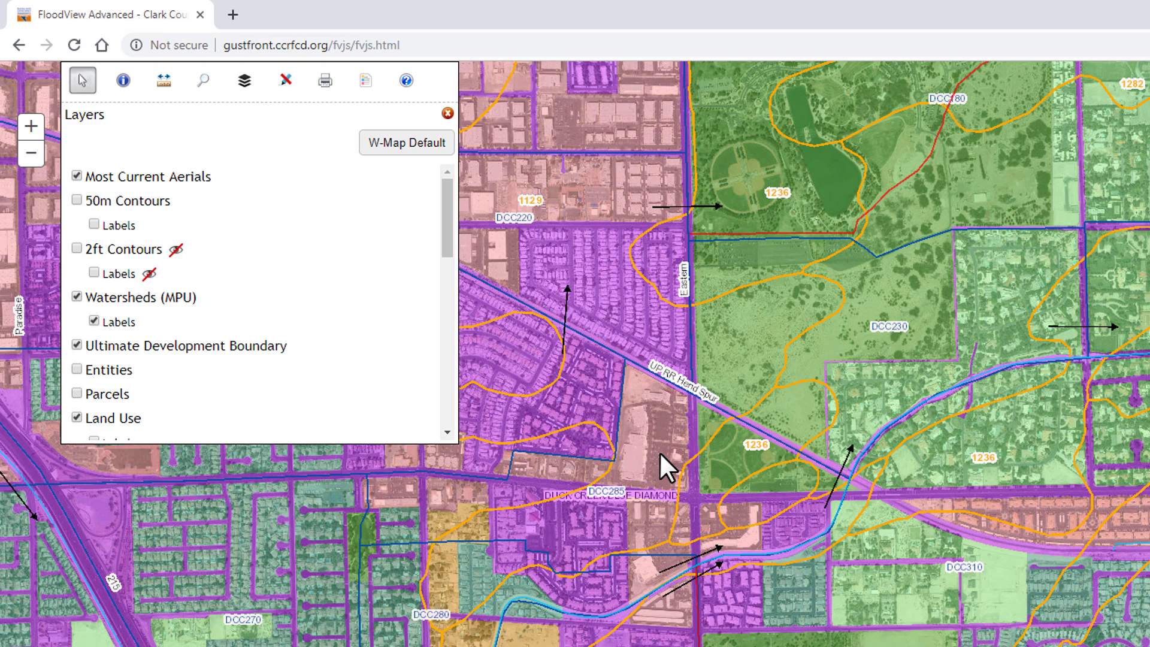
left_click_drag(739, 354, 829, 480)
scroll(802, 494, "down", 1)
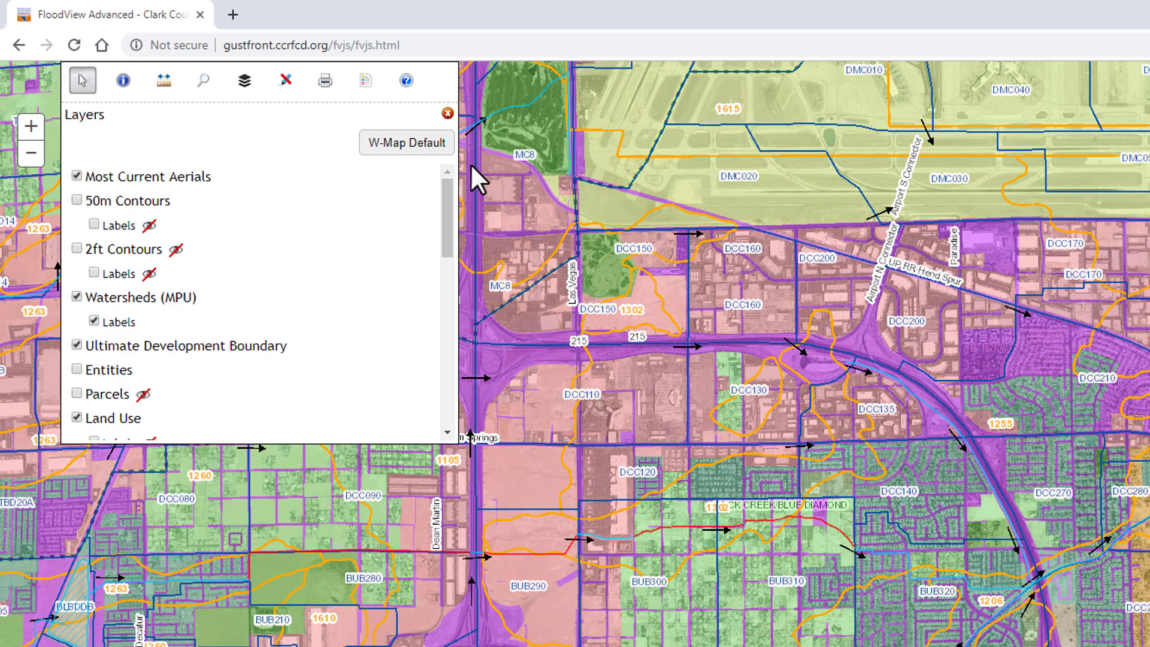
left_click(325, 87)
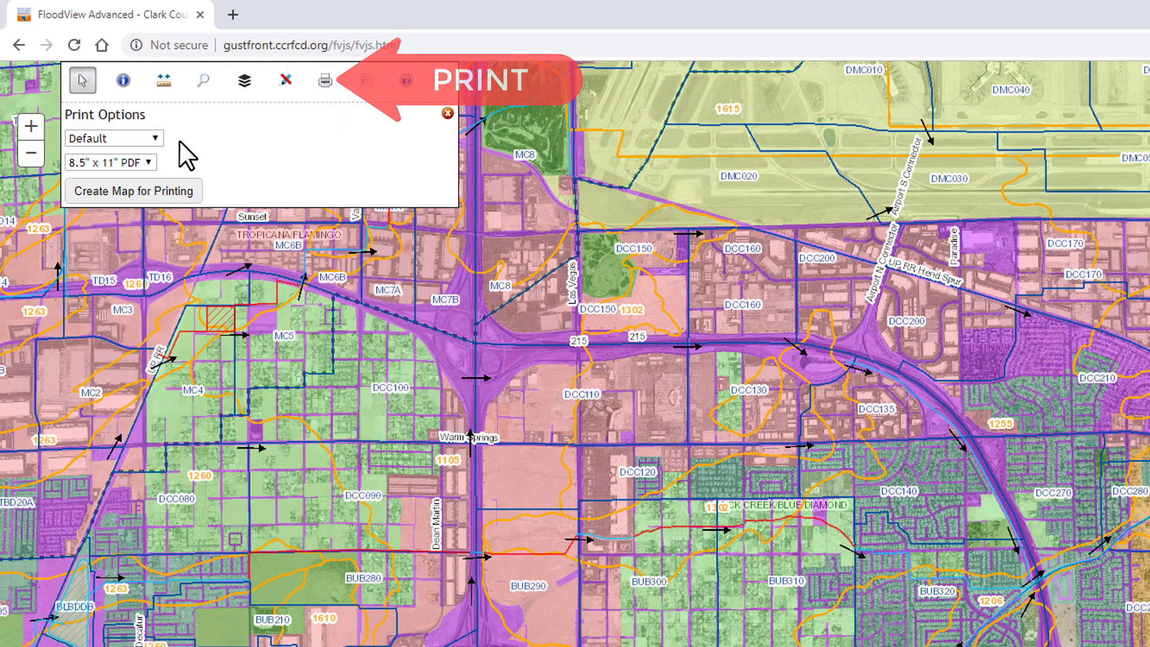
left_click(158, 139)
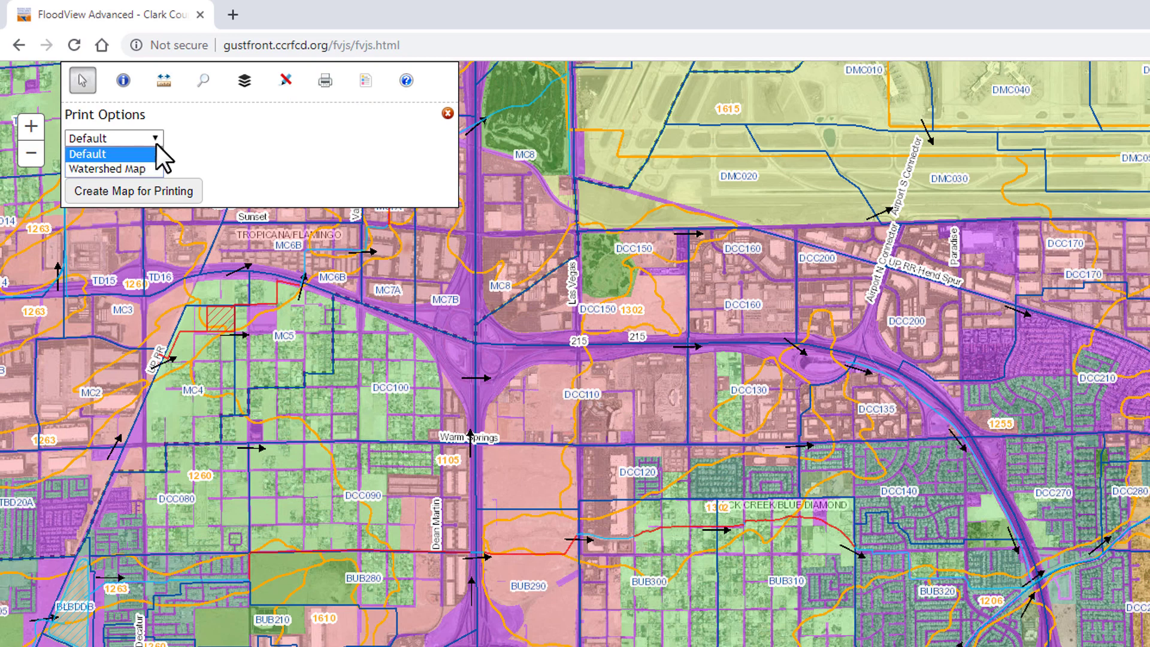
left_click(152, 170)
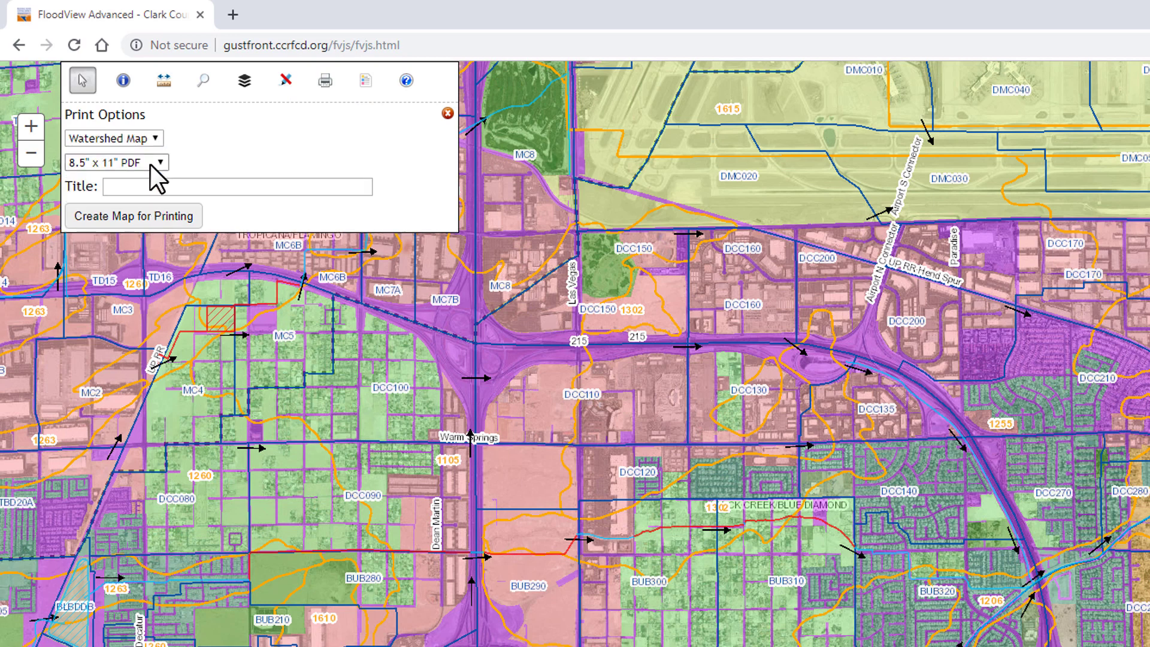
Set the print output to 11" x 17" PDF and title the map "Figure 1 - Vicinity Map".
left_click(158, 161)
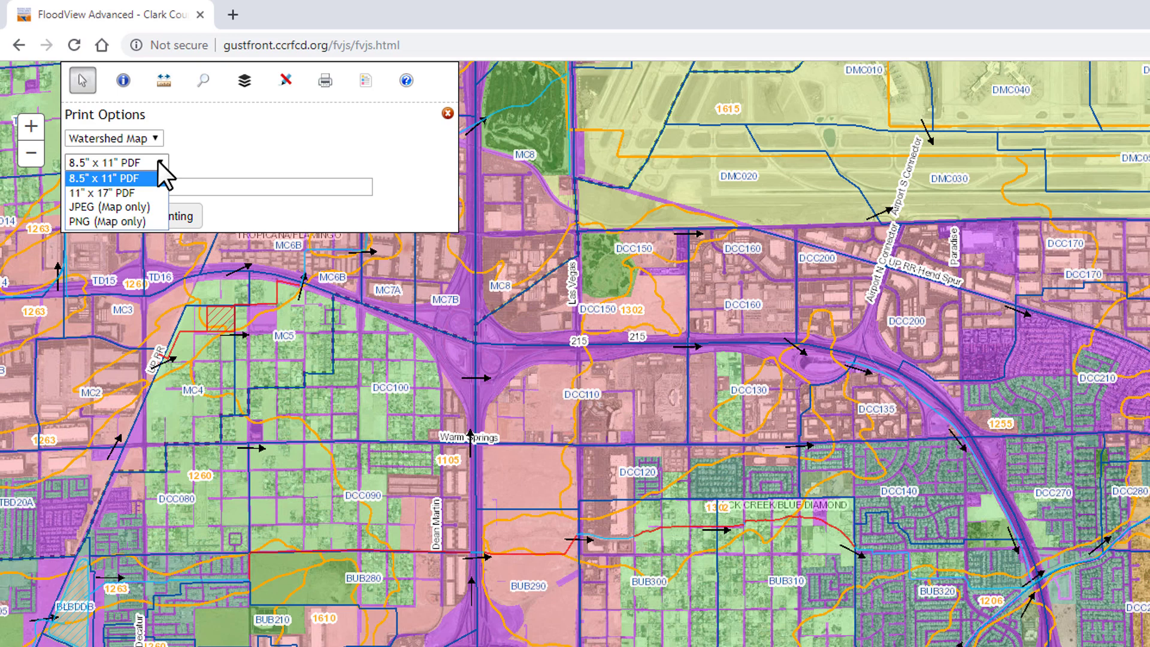
left_click(132, 188)
left_click(133, 188)
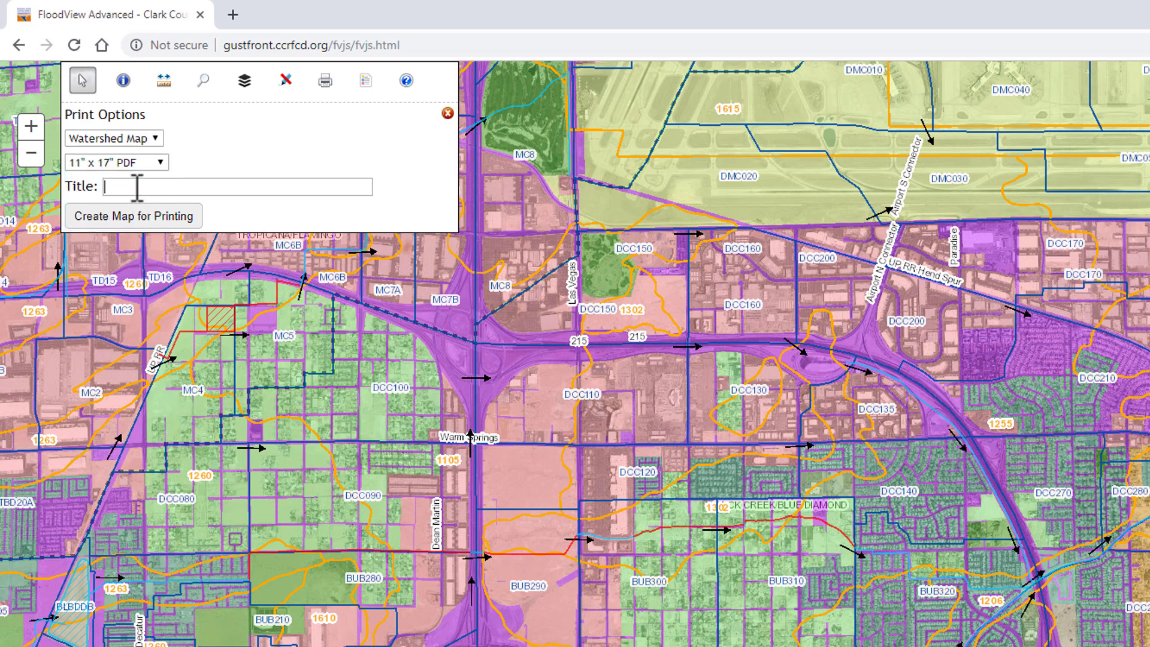
type("Figure 1 - Vicinity Map")
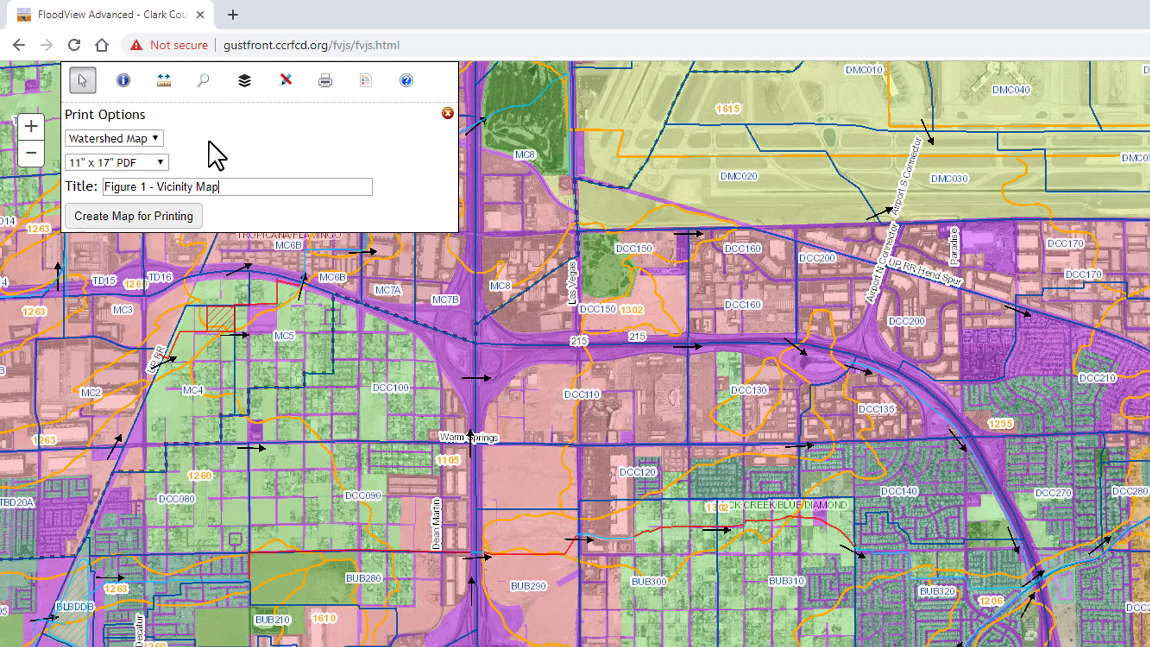
Create the Watershed Map for printing and view the whole page of the generated PDF.
left_click(154, 211)
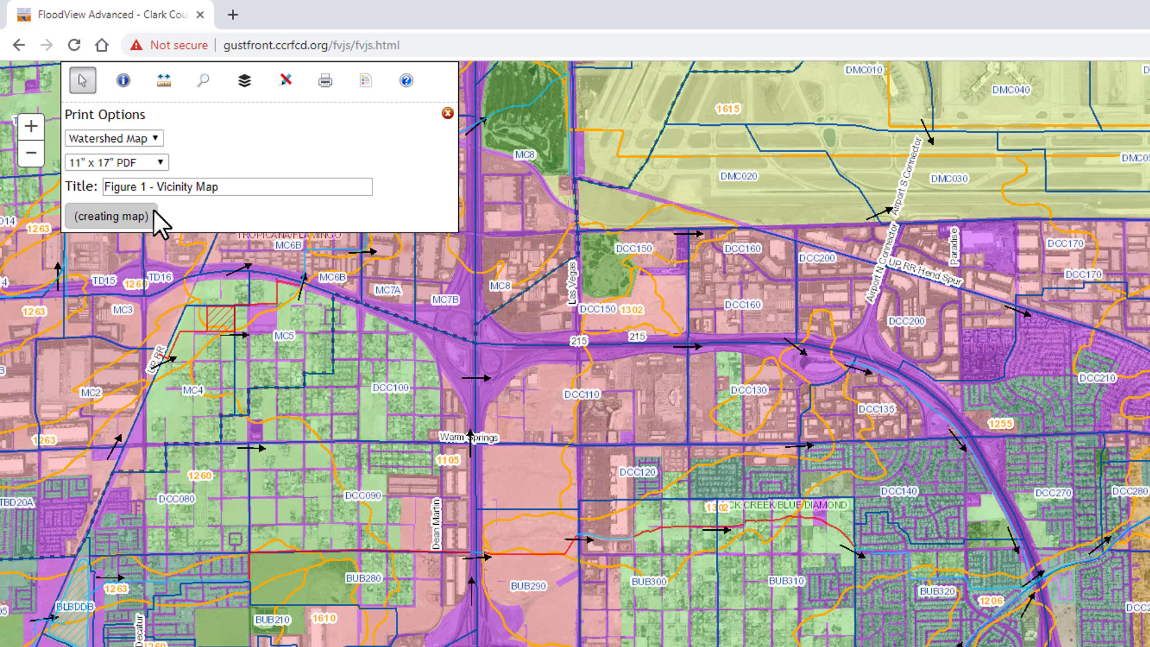
left_click(117, 216)
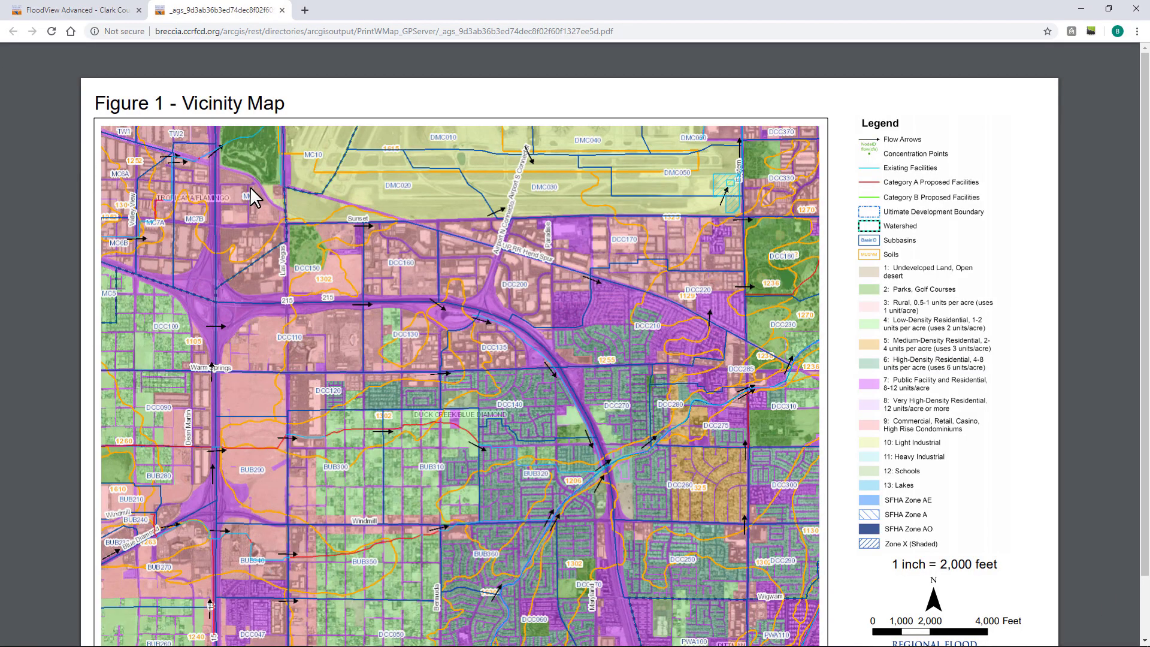
key("ctrl+minus")
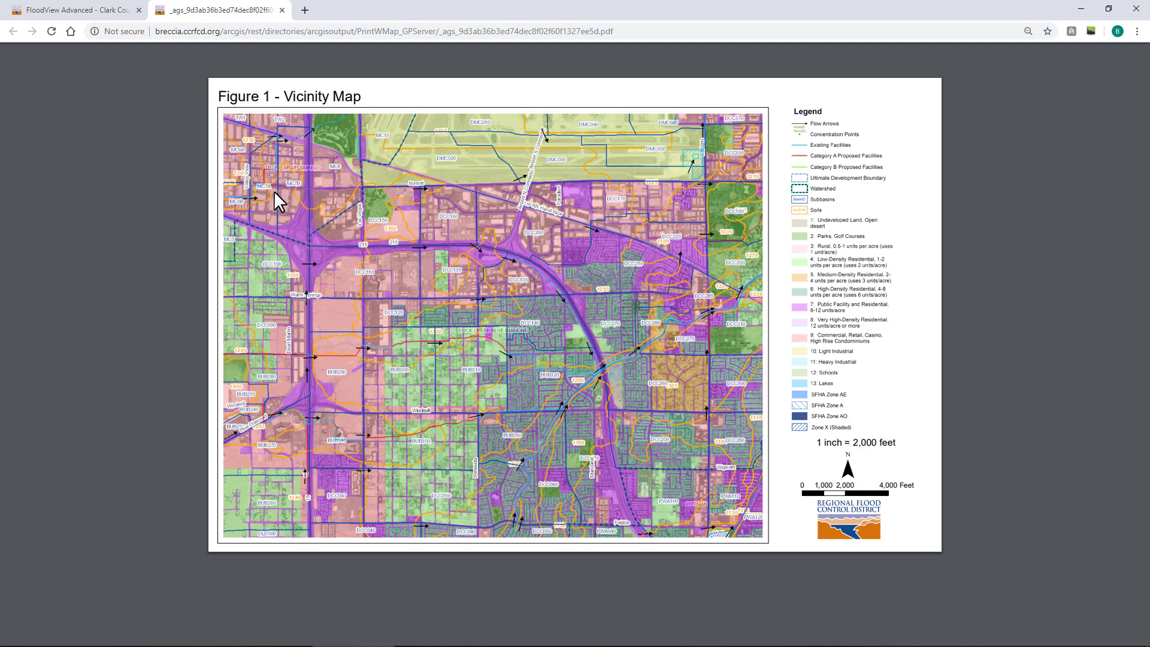
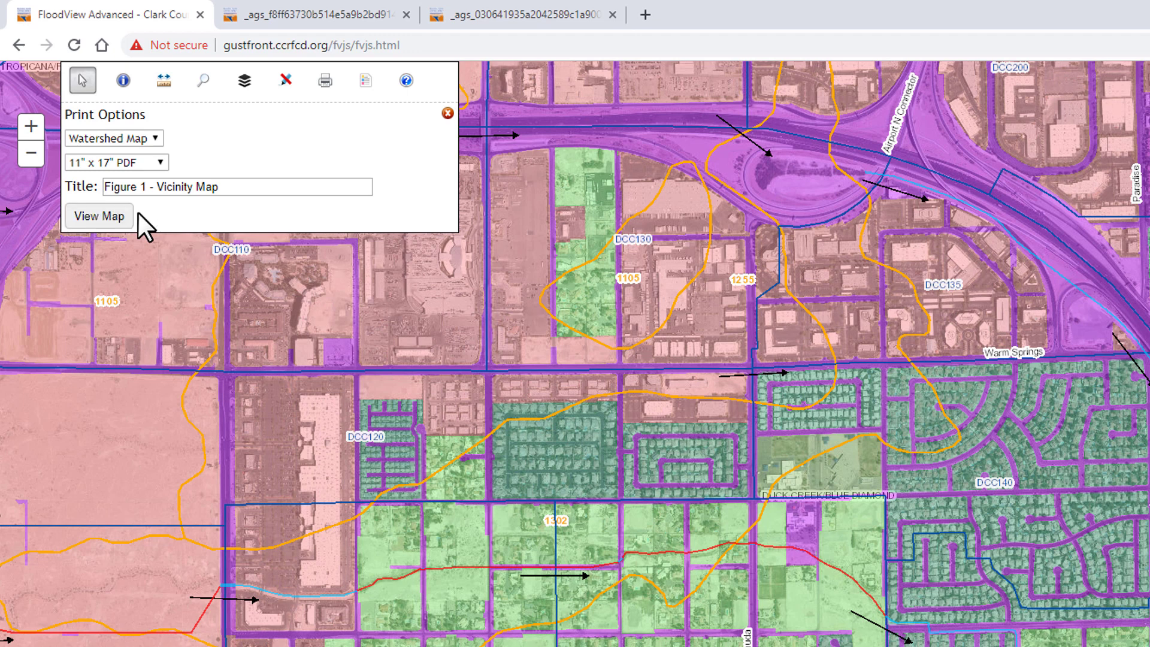
View the PDF generated for the closer map extent, and return to the FloodView map at a wider extent.
left_click(90, 215)
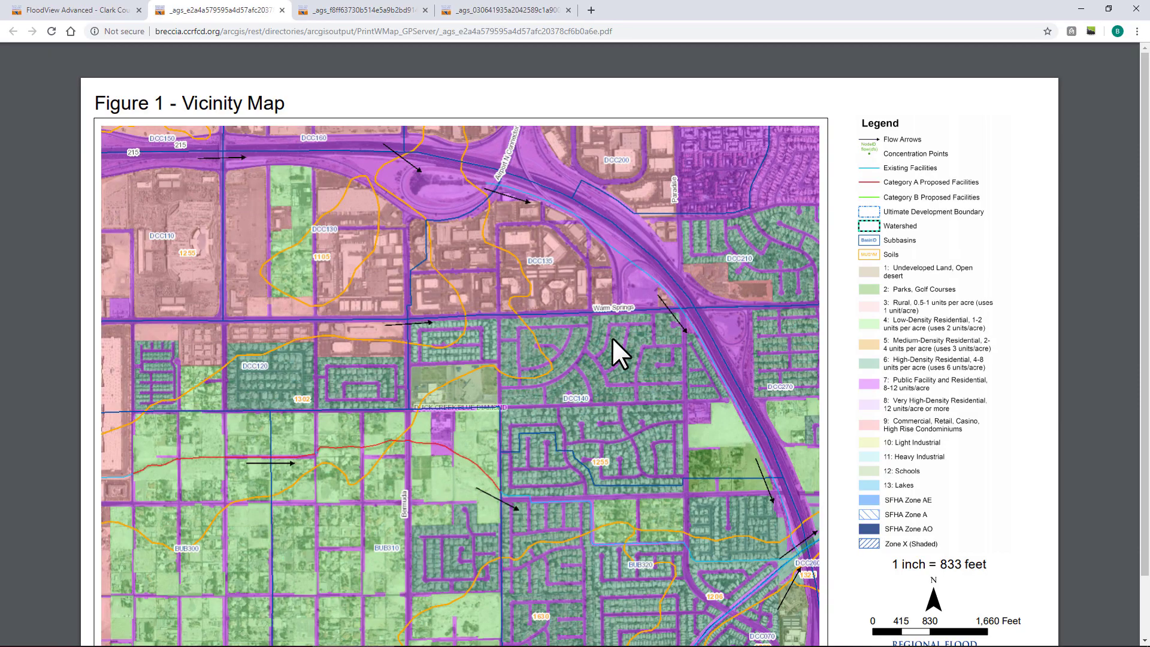
left_click(66, 11)
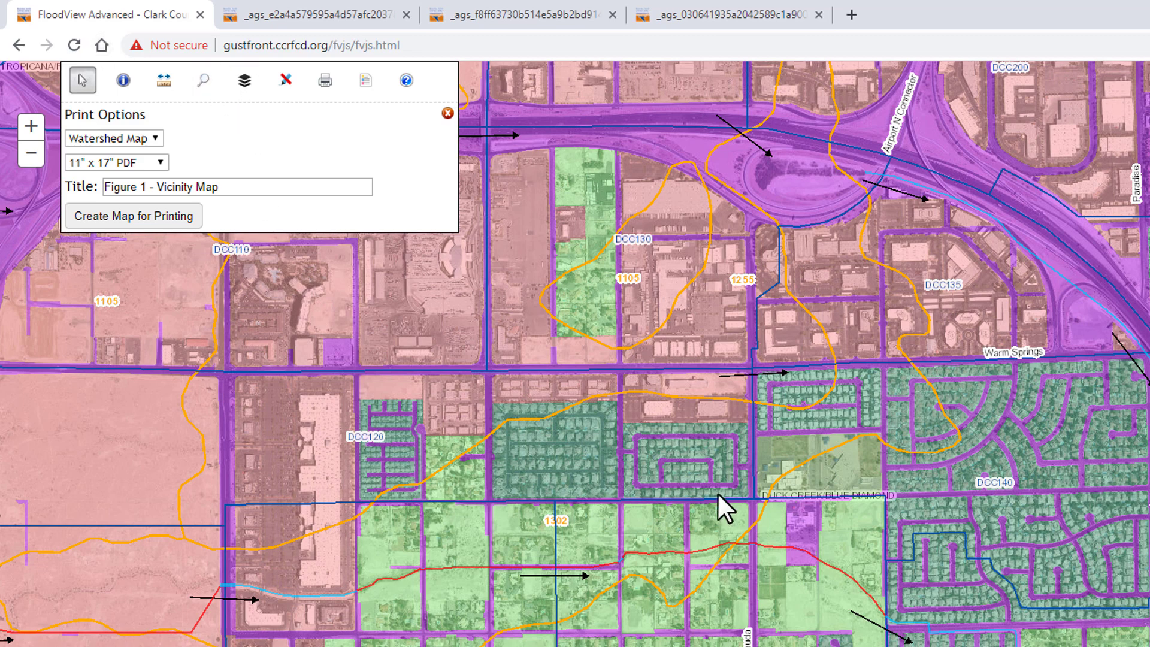
scroll(713, 489, "down", 2)
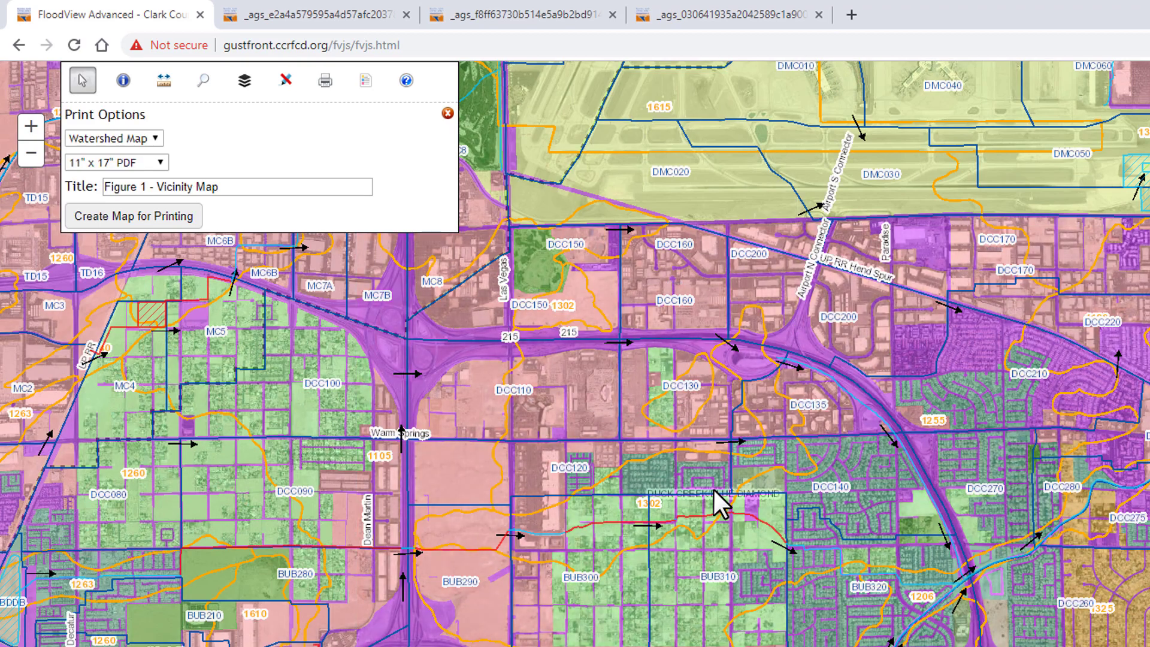